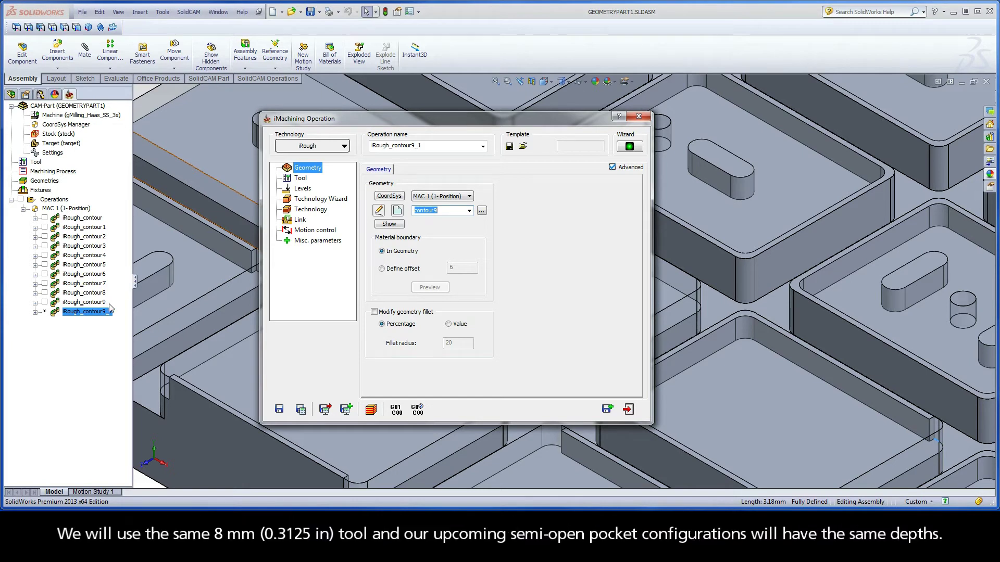
click(301, 178)
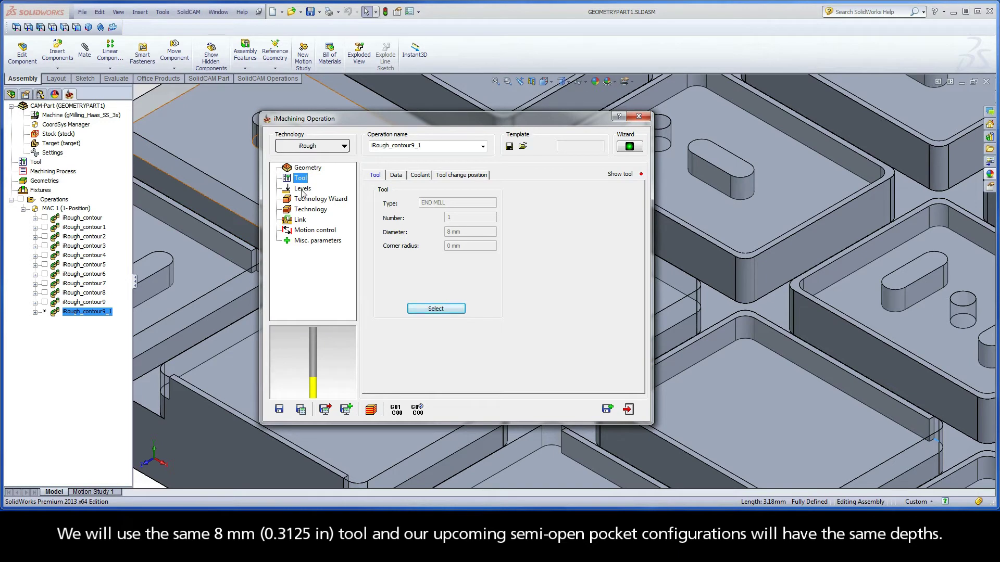
click(302, 189)
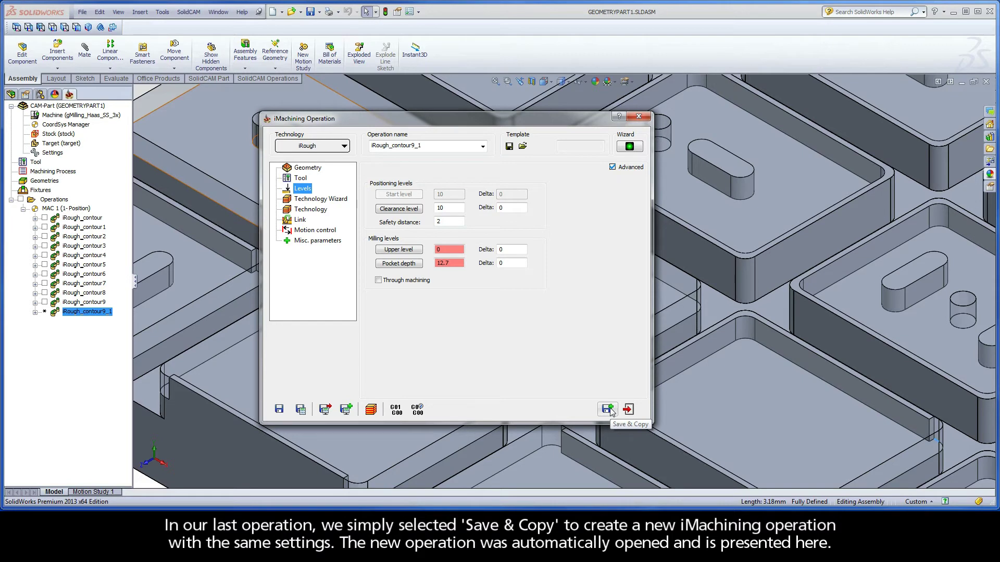
click(306, 168)
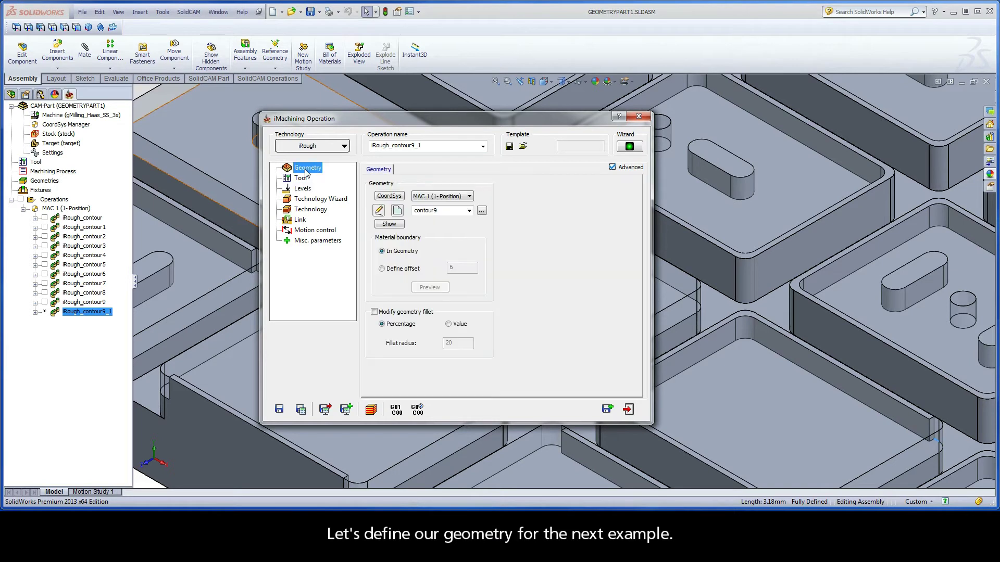
- Create geometry contour10 as one closed constant-Z chain around the pocket's lower edge
click(396, 211)
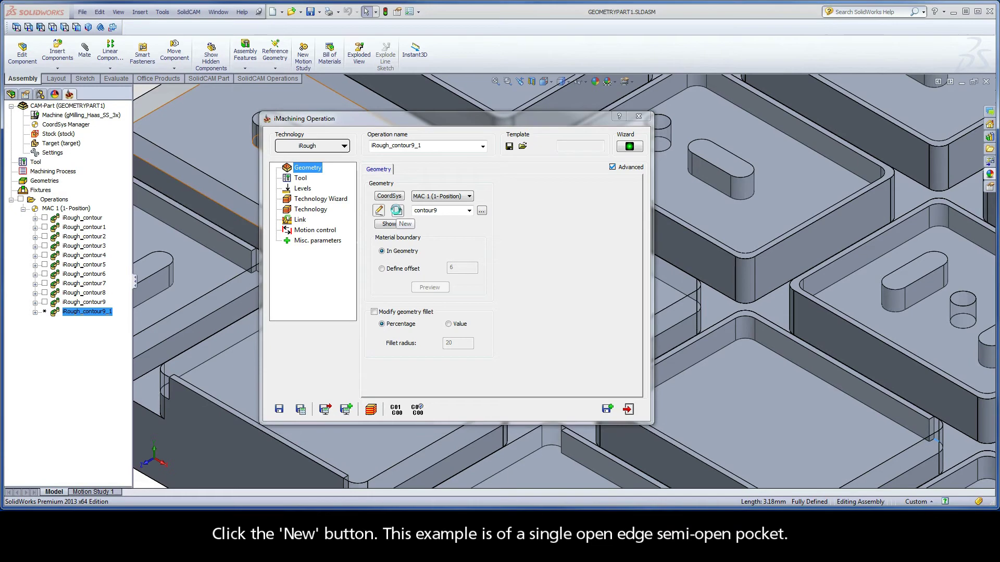
ctrl+middle_drag(748, 422, 495, 263)
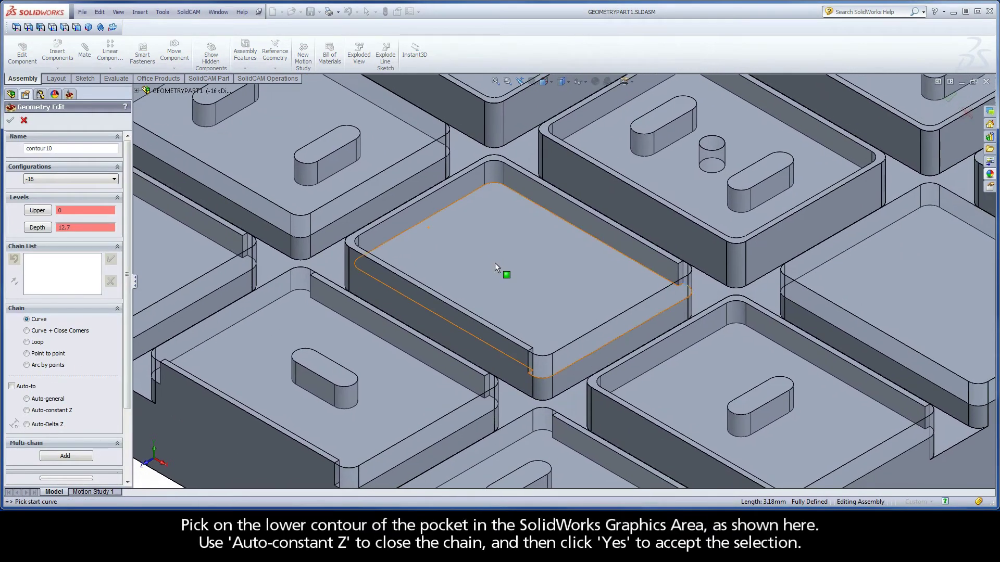
click(656, 275)
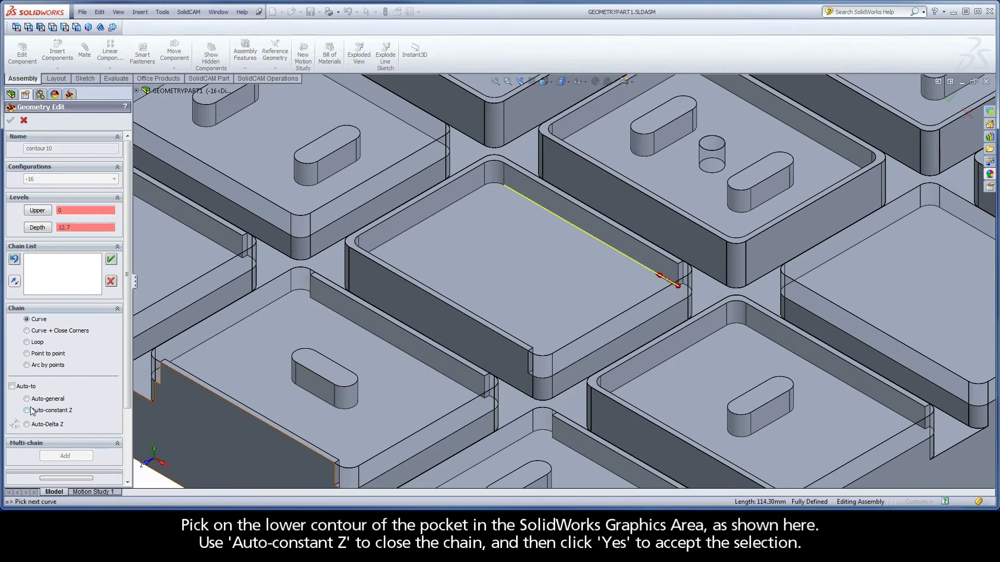
click(51, 411)
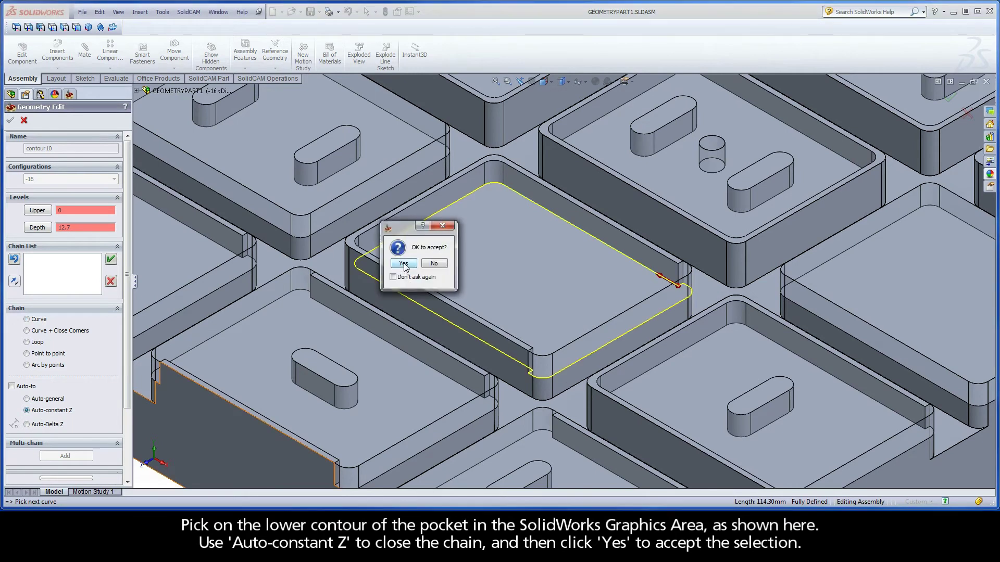
click(404, 264)
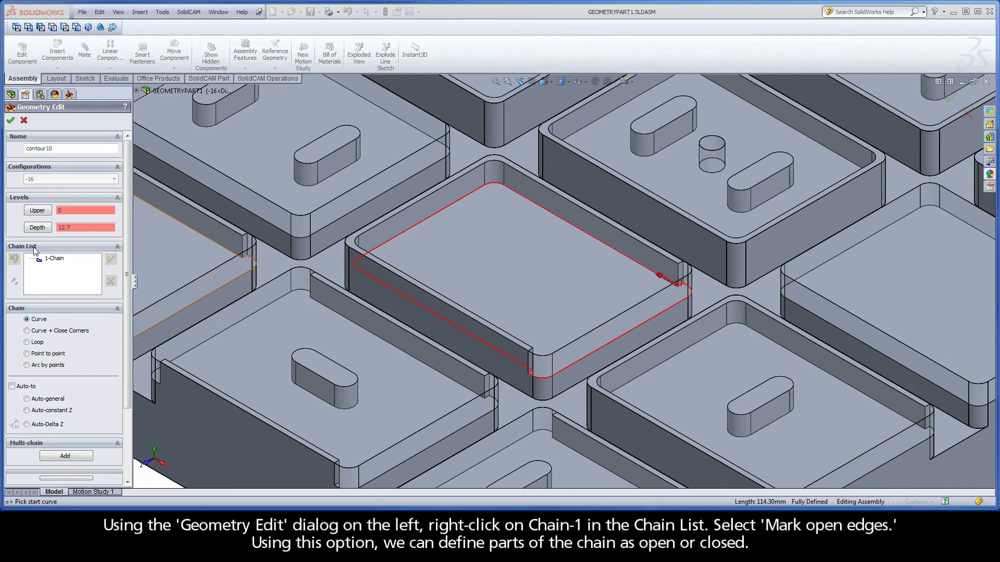
- Mark the pocket's front lower edge as an open edge using a From/To entity range
right_click(49, 258)
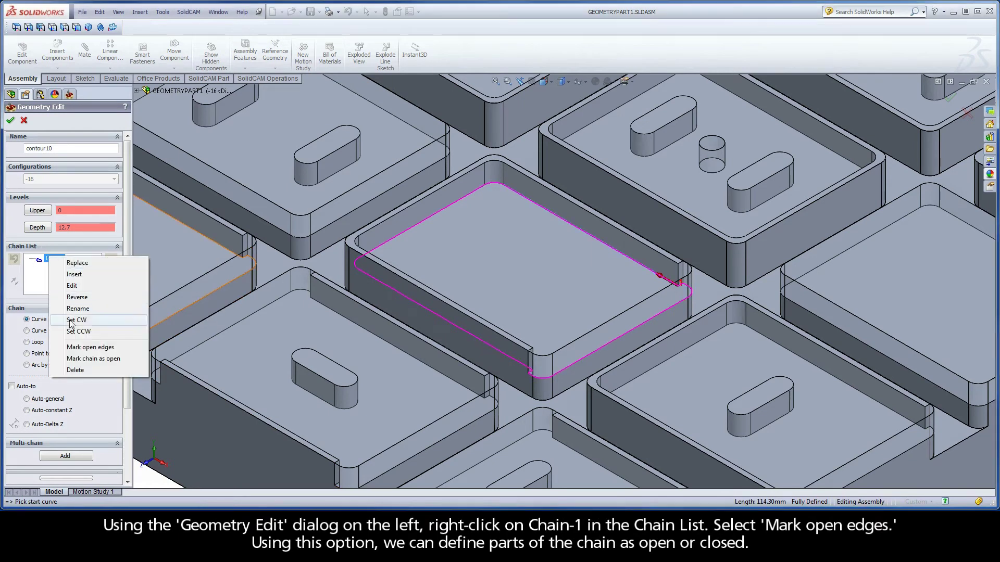
click(109, 348)
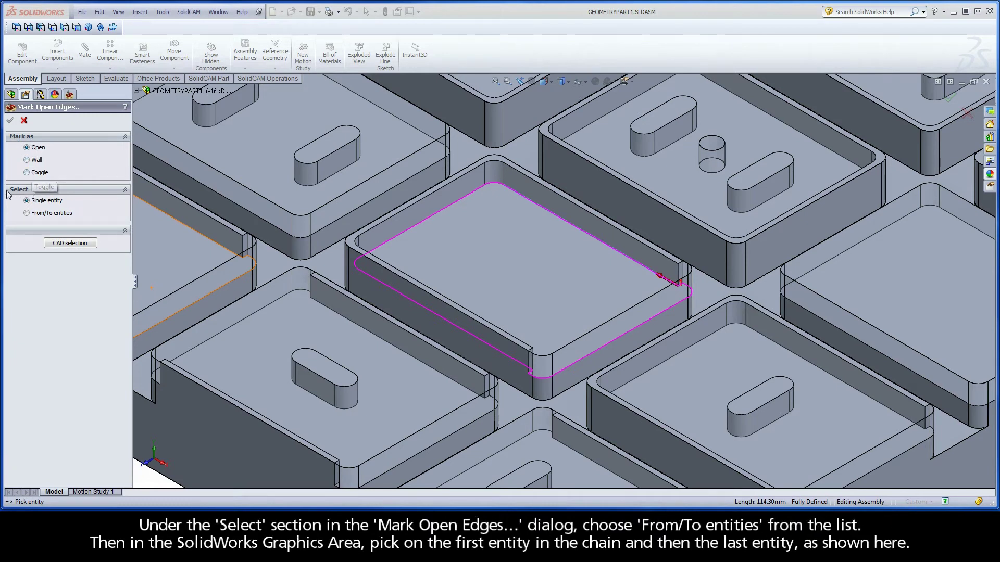
click(26, 213)
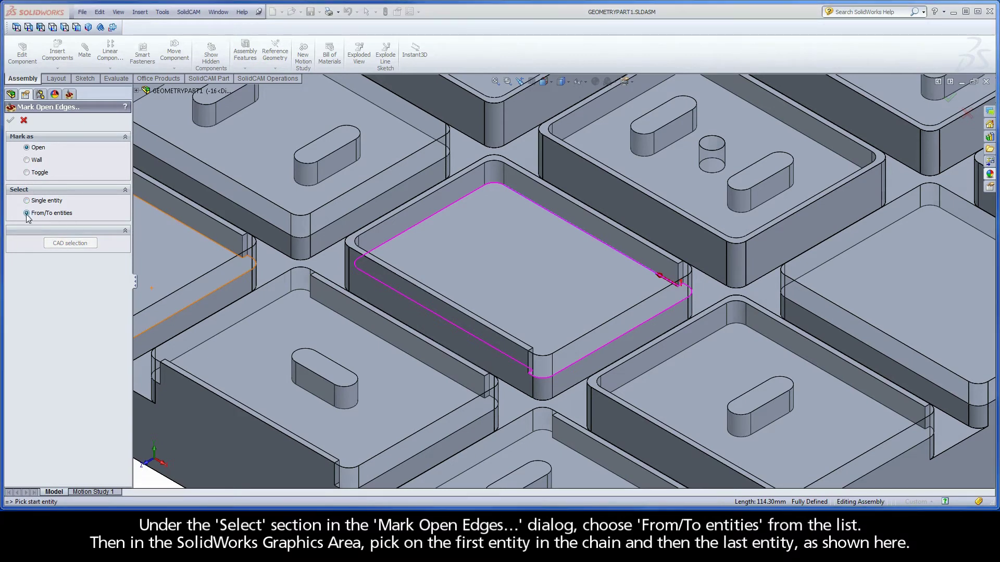
click(530, 378)
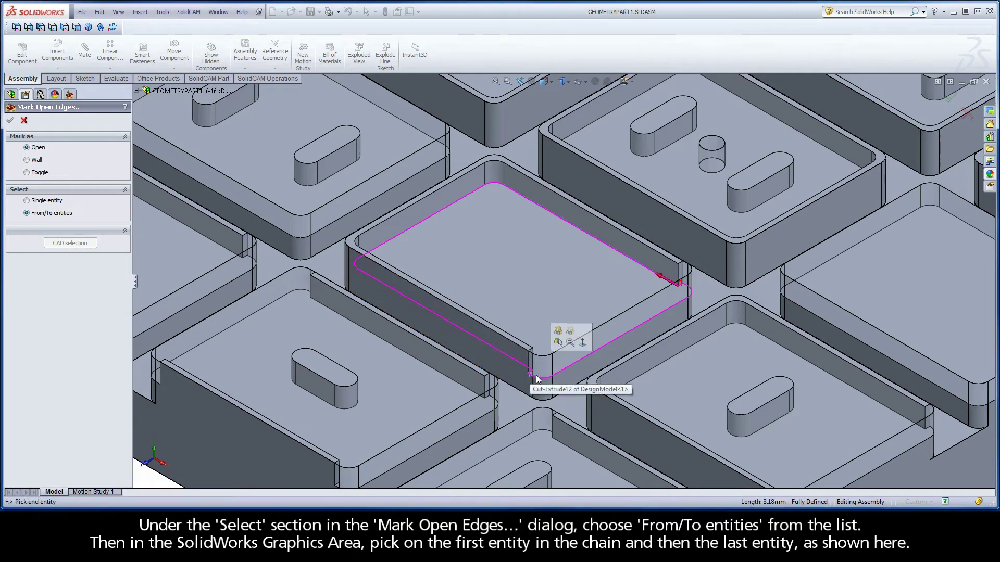
click(686, 284)
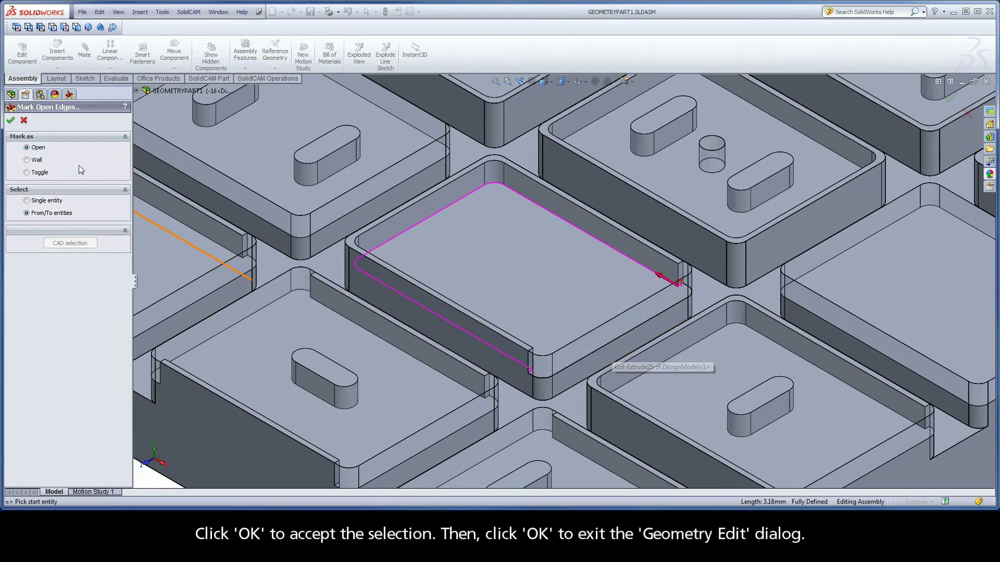
- Accept the open edge and contour10, then save and calculate iRough_contour10
click(11, 121)
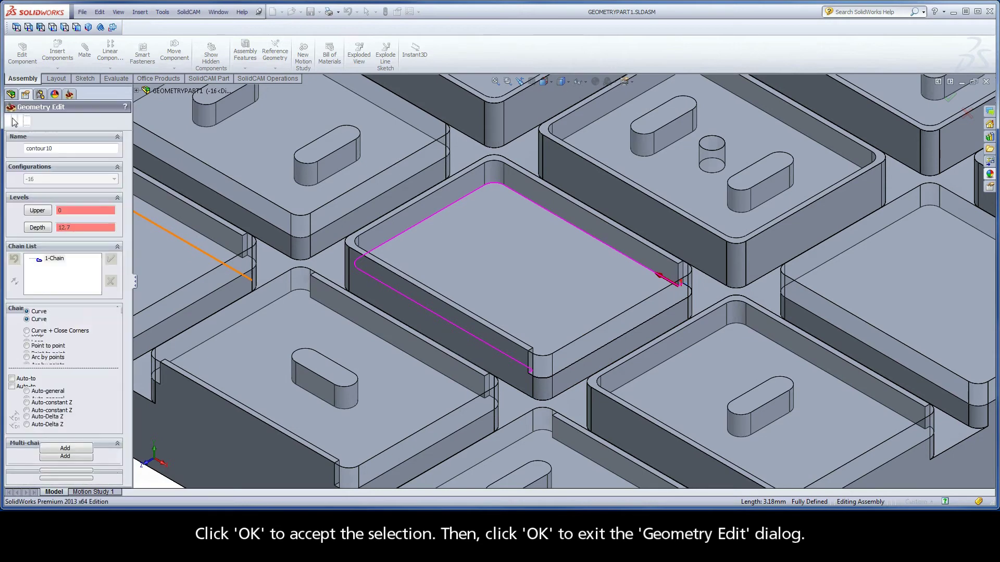
click(12, 122)
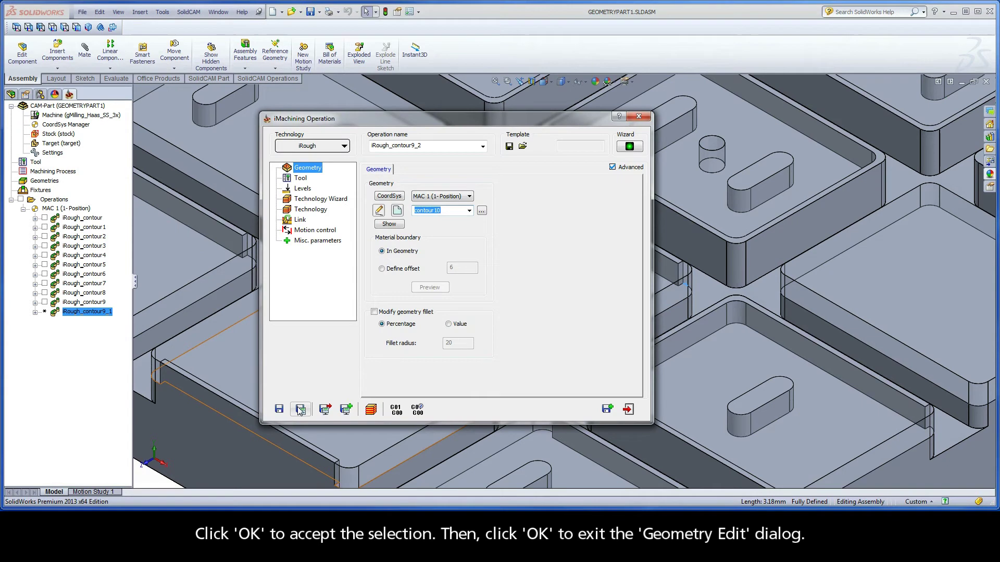
click(300, 409)
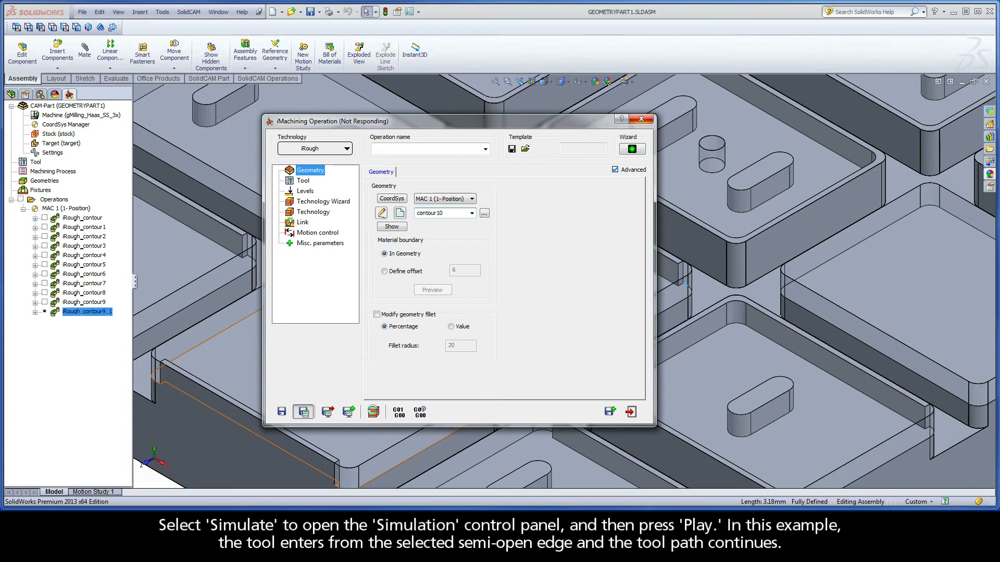
- Play the iRough_contour10 toolpath simulation in Host CAD, then exit it
click(374, 412)
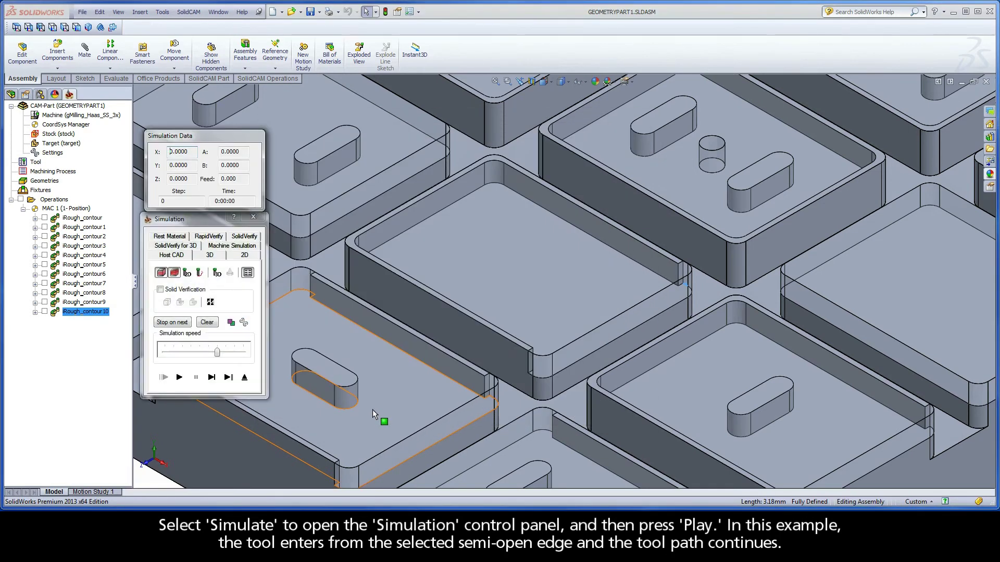
click(179, 377)
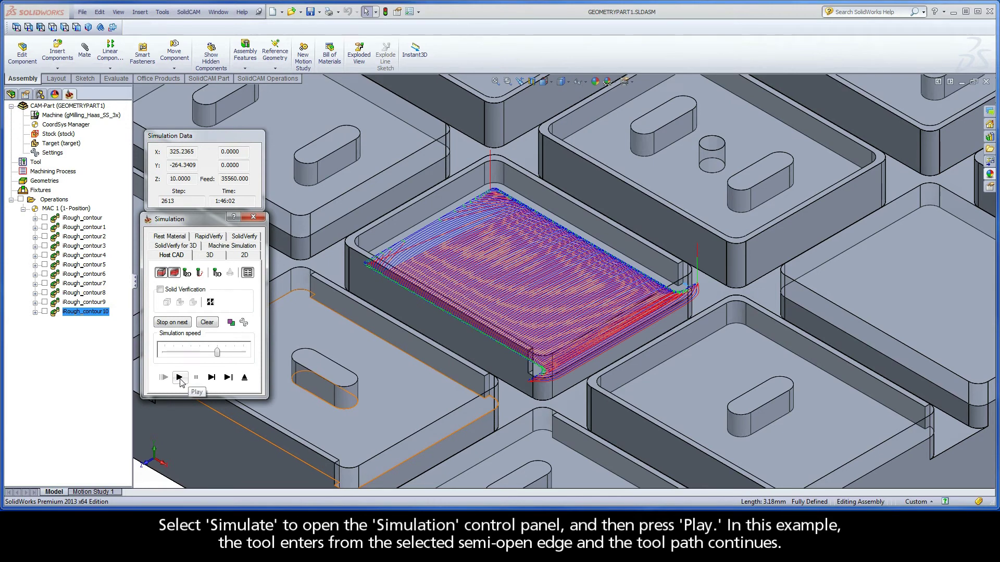
click(244, 378)
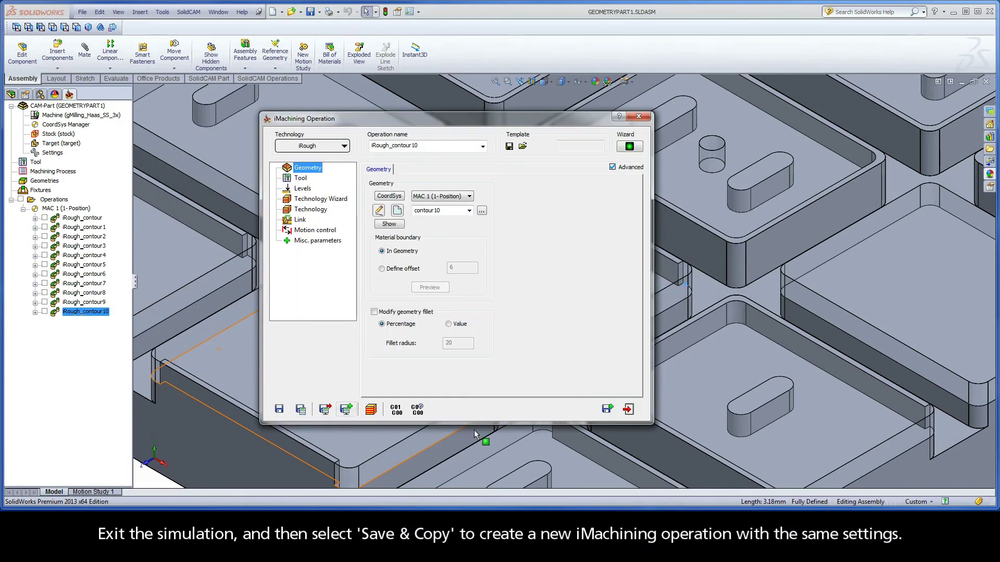
- Copy the operation and chain the island pocket's lower contour at constant Z into contour11
click(608, 409)
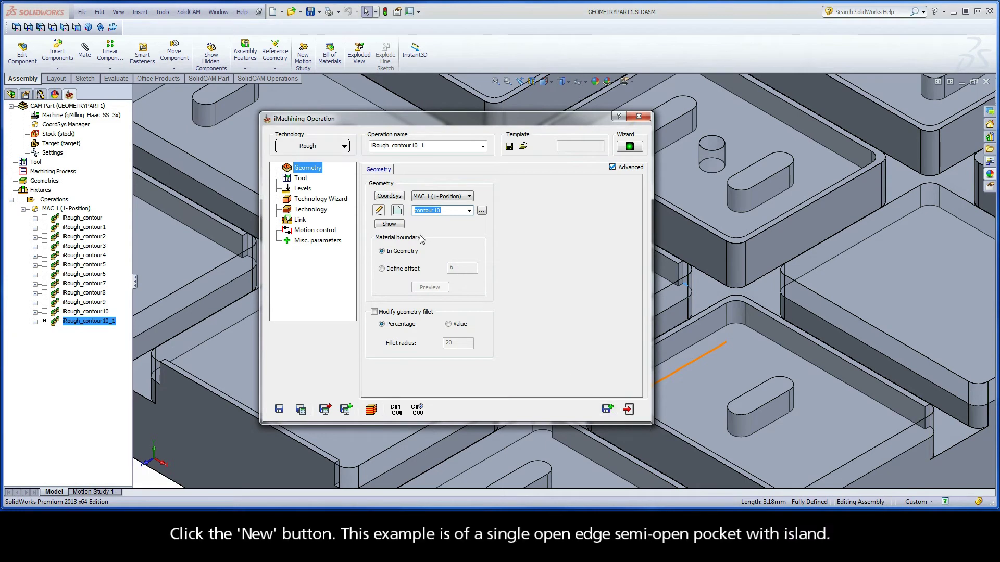
click(397, 211)
click(397, 210)
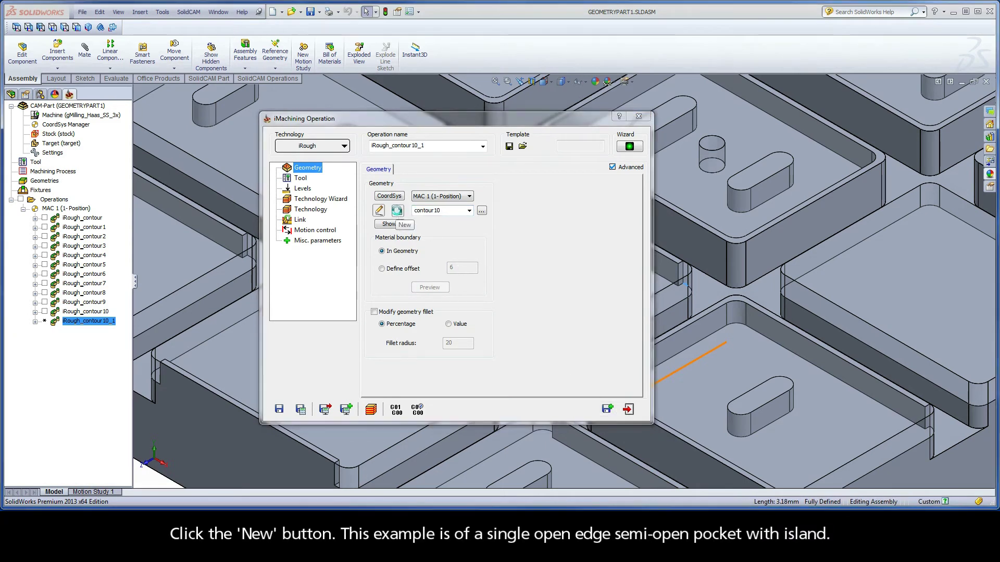
ctrl+middle_drag(651, 344, 558, 287)
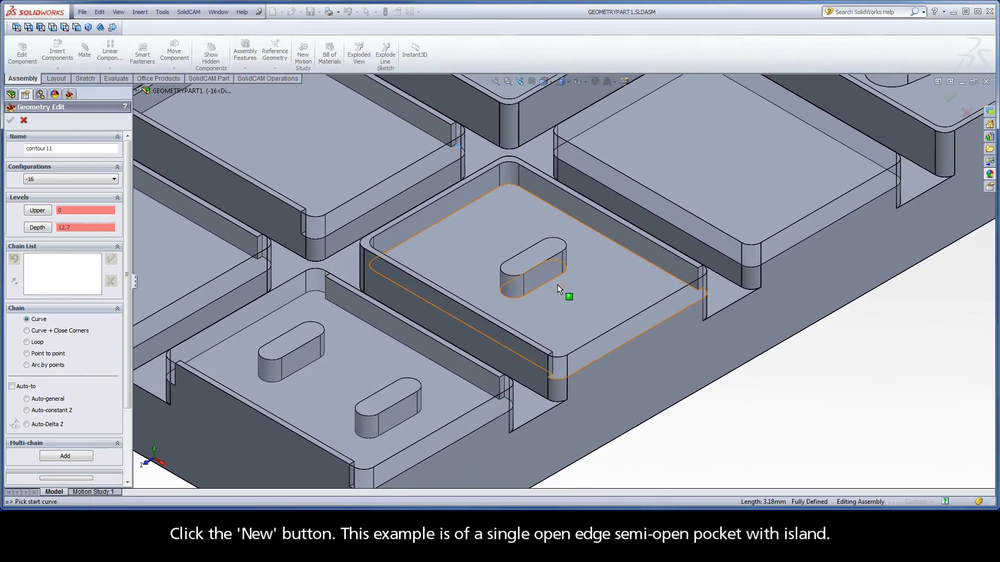
click(676, 279)
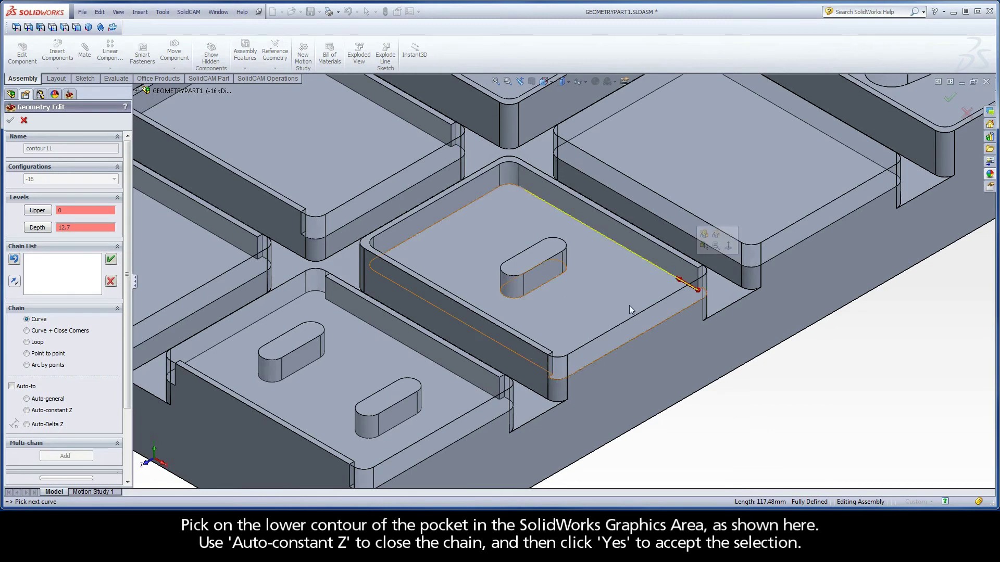
click(57, 412)
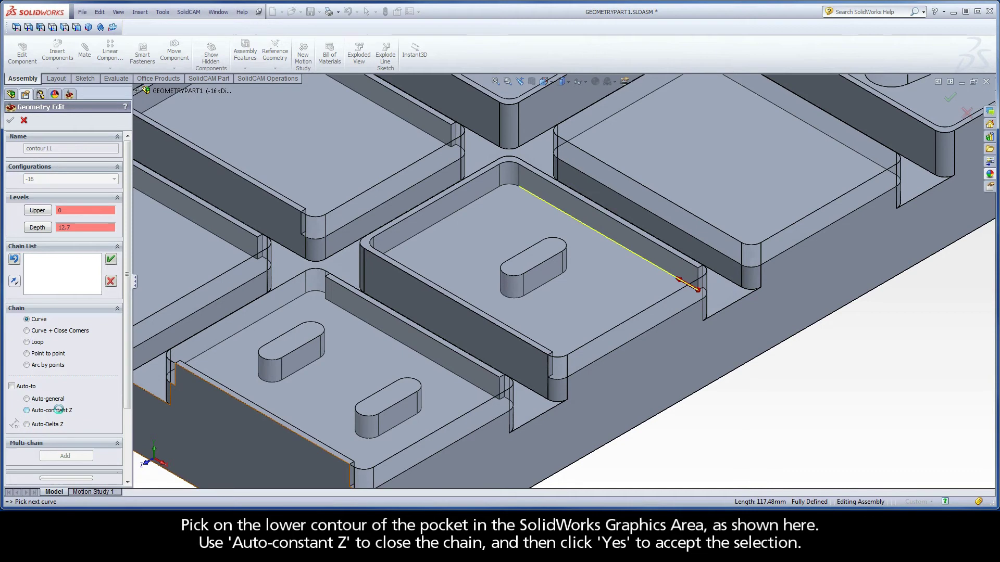
click(404, 264)
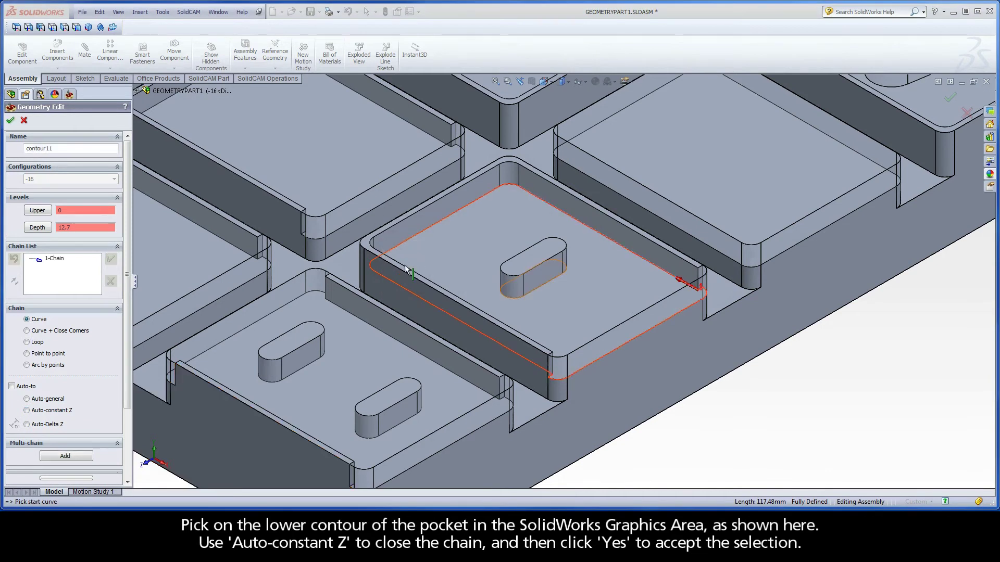
- Add the island's lower outline to contour11 as a second closed chain
click(553, 278)
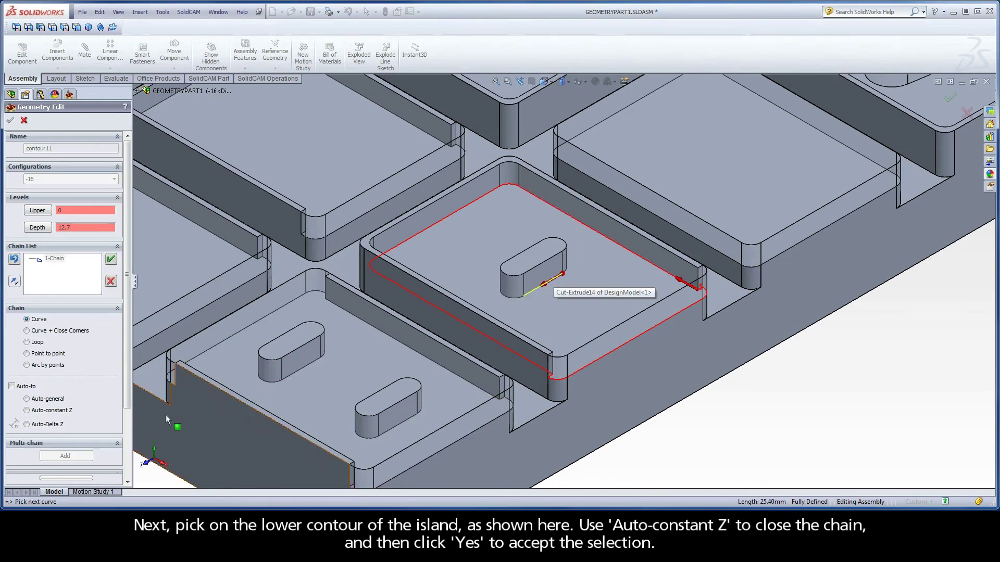
click(51, 412)
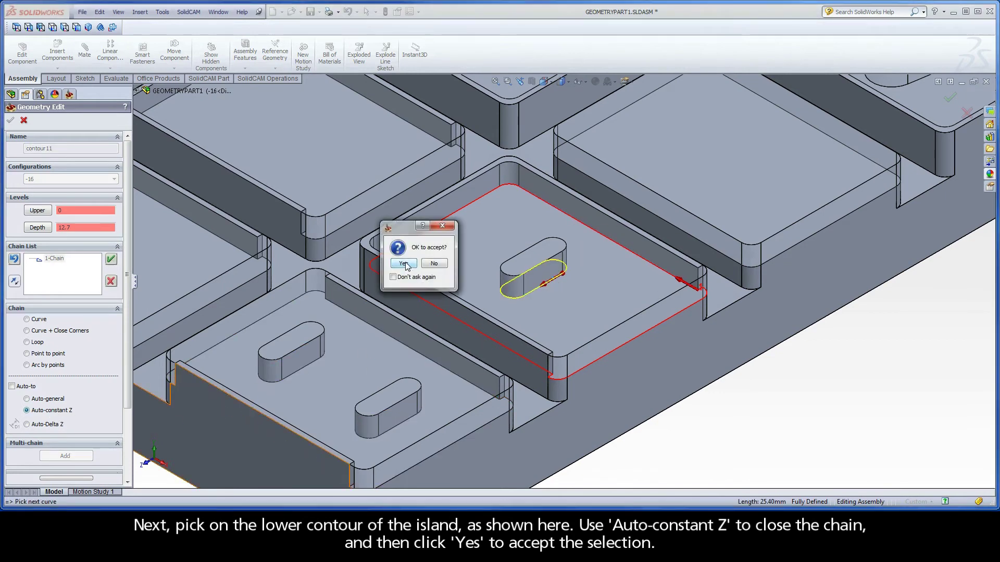
click(406, 264)
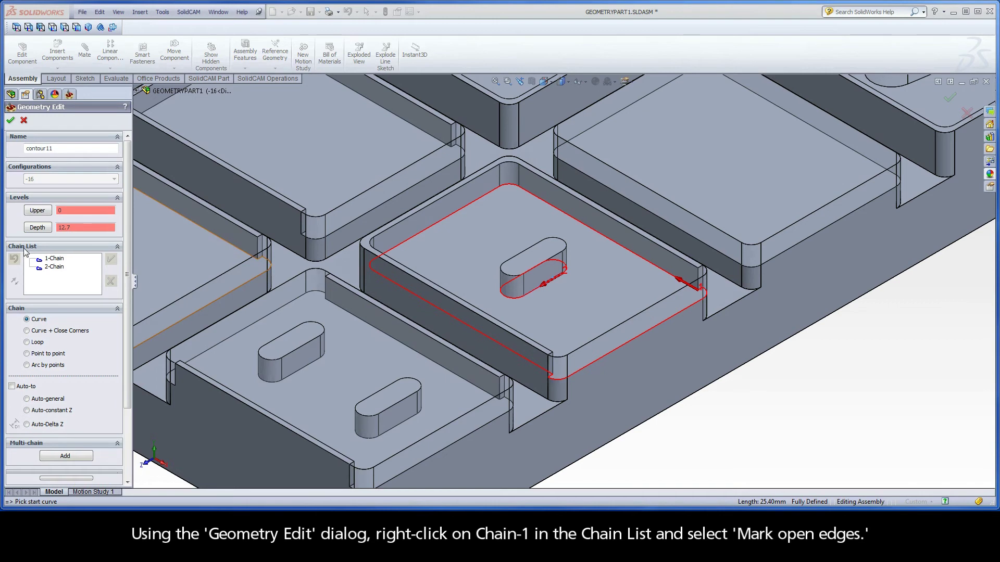
- Mark the island pocket's open side as an open edge via From/To entities and confirm
right_click(51, 259)
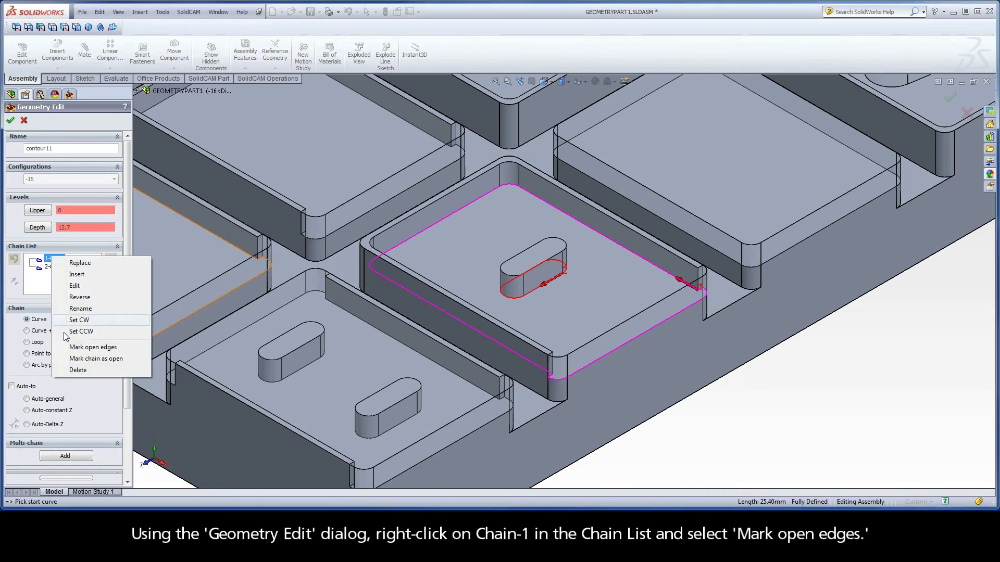
click(95, 347)
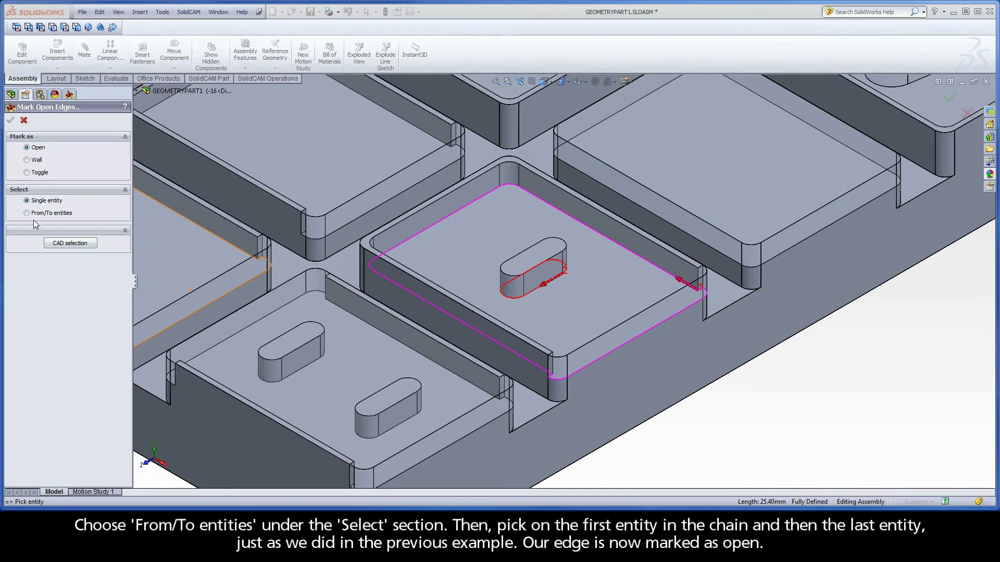
click(27, 213)
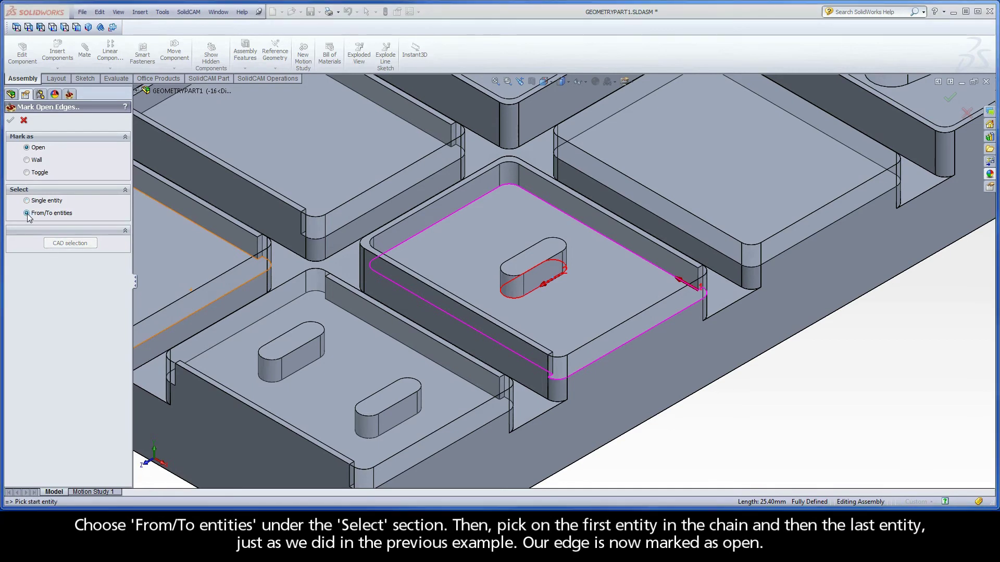
click(554, 387)
click(687, 303)
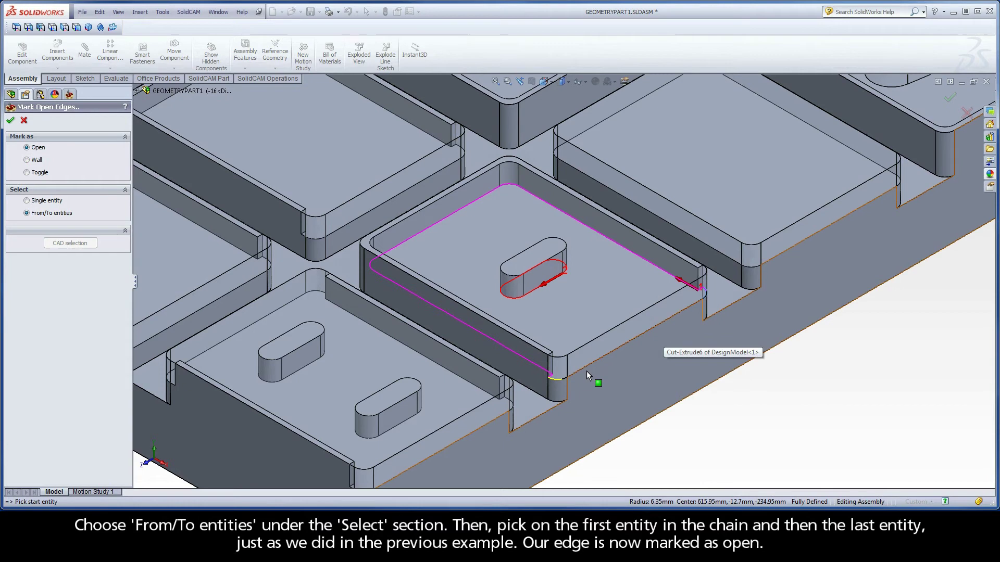
click(10, 121)
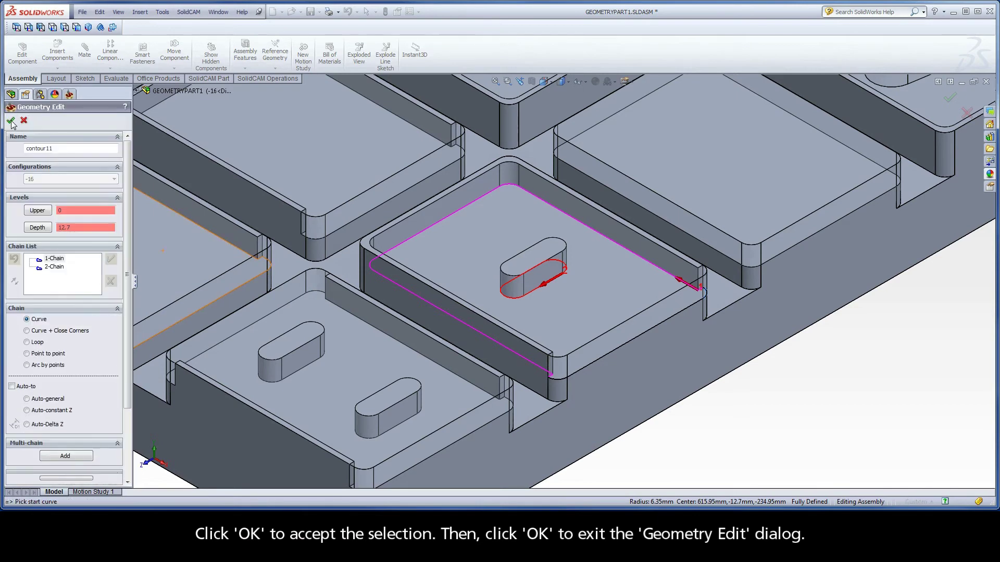
- Finish contour11, calculate iRough_contour11 and play its Host CAD simulation around the island
click(13, 124)
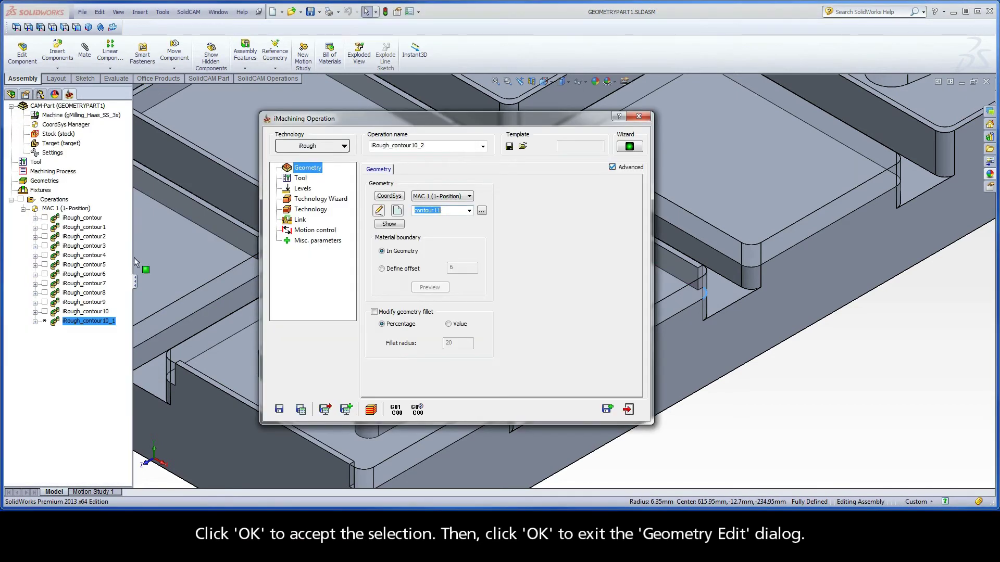
click(301, 409)
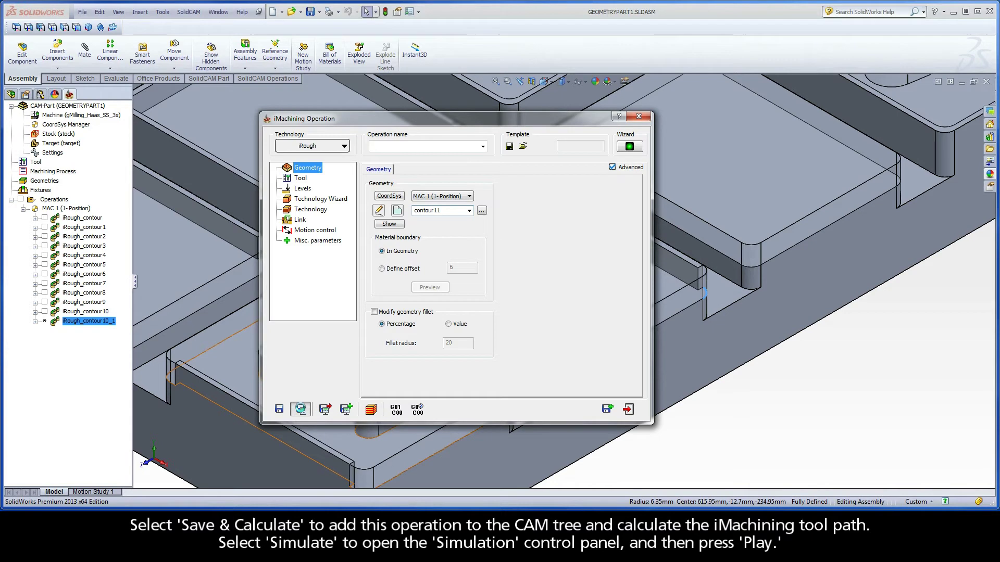
click(371, 410)
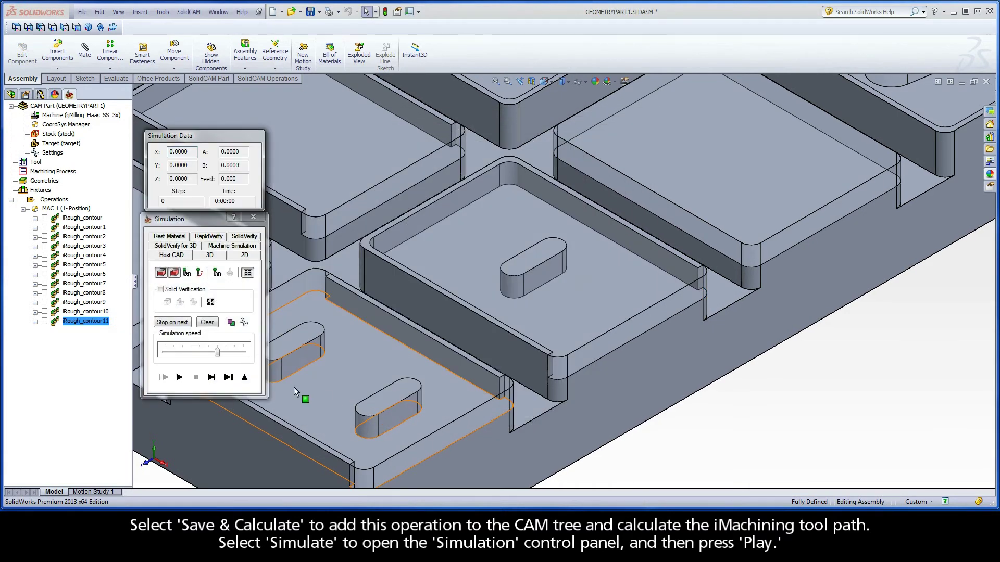
click(179, 379)
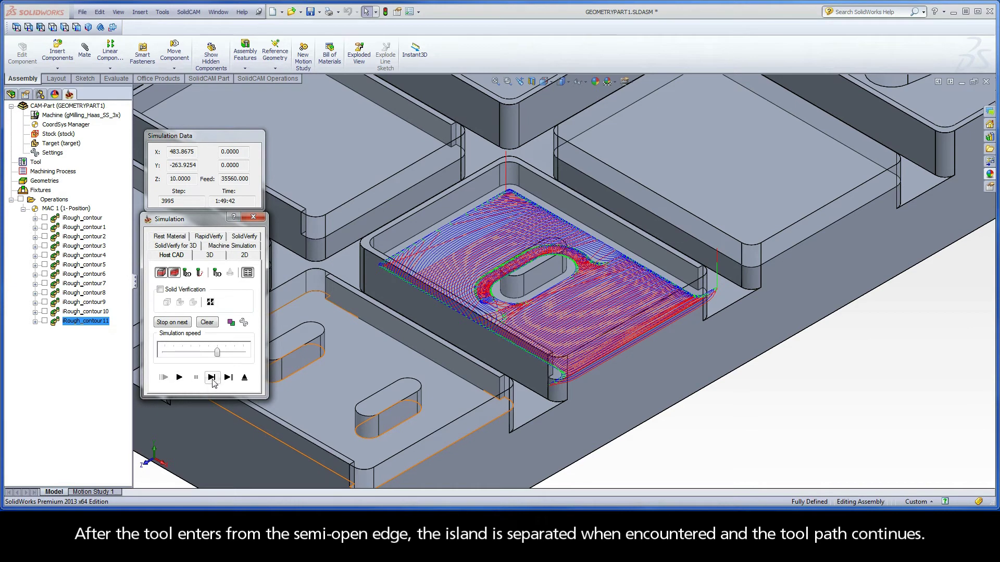
click(245, 377)
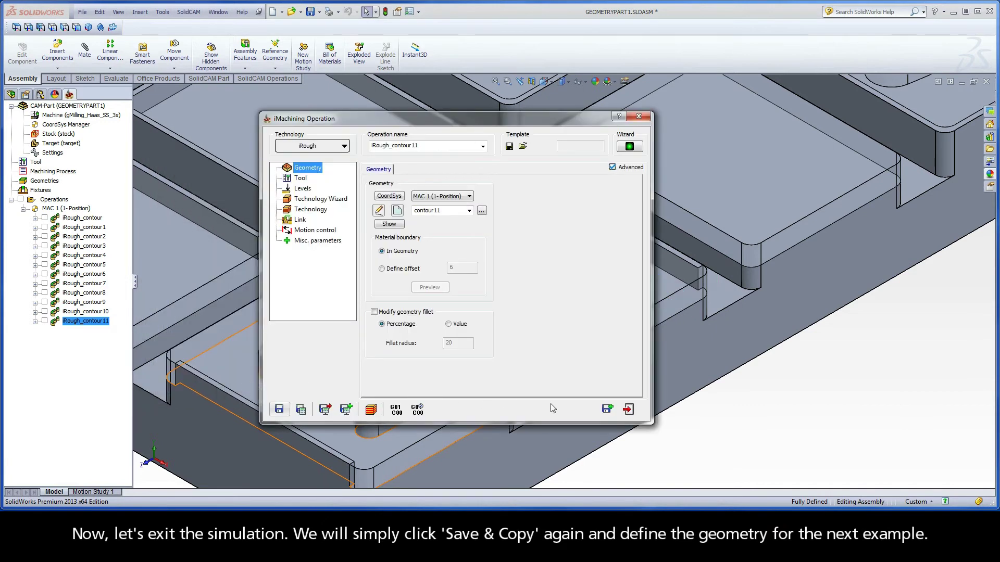
- Copy the operation and chain the two-island pocket's lower contour at constant Z into contour12
click(606, 409)
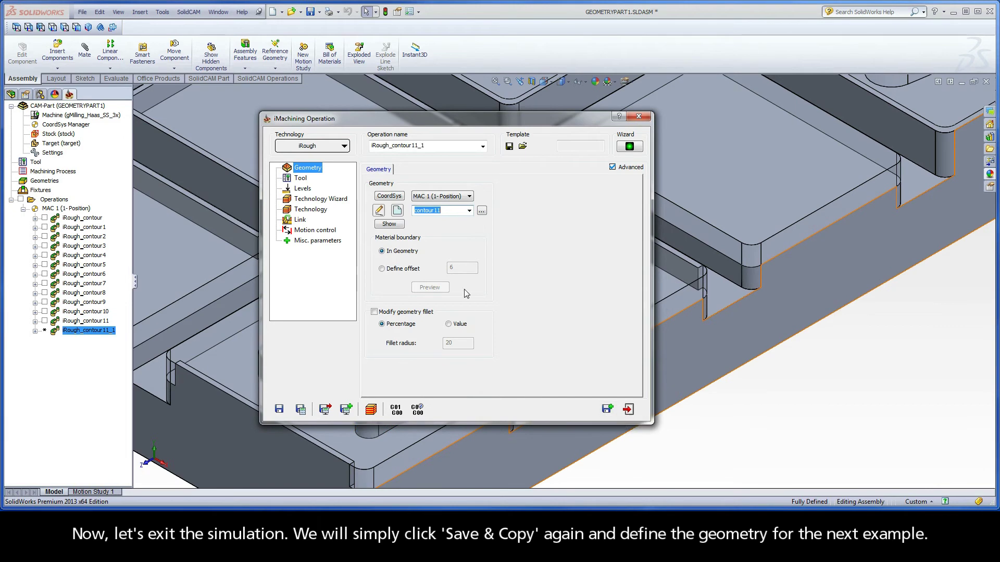
click(397, 211)
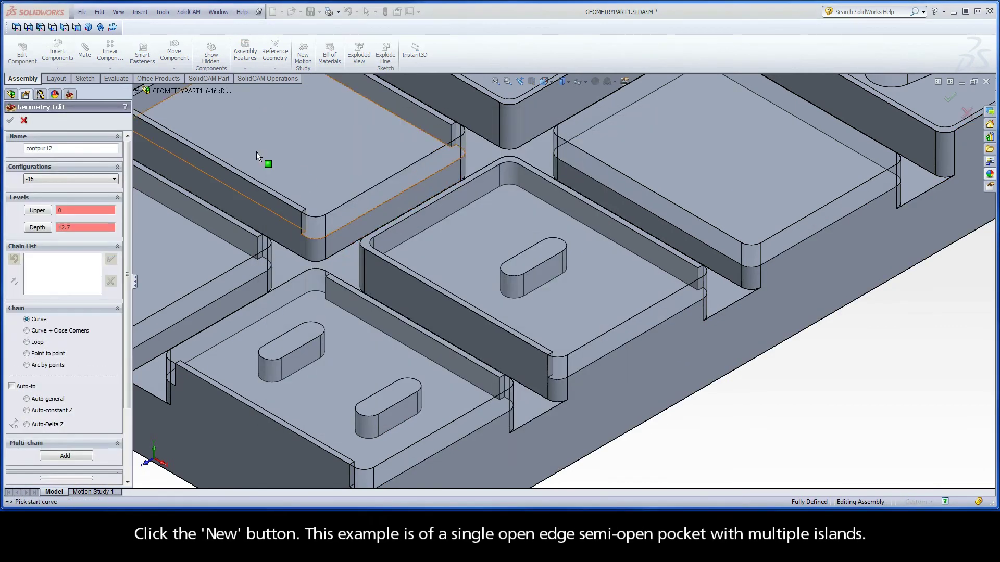
ctrl+middle_drag(291, 164, 799, 345)
mouse_move(305, 159)
ctrl+middle_down()
mouse_move(593, 265)
mouse_move(589, 246)
ctrl+middle_up()
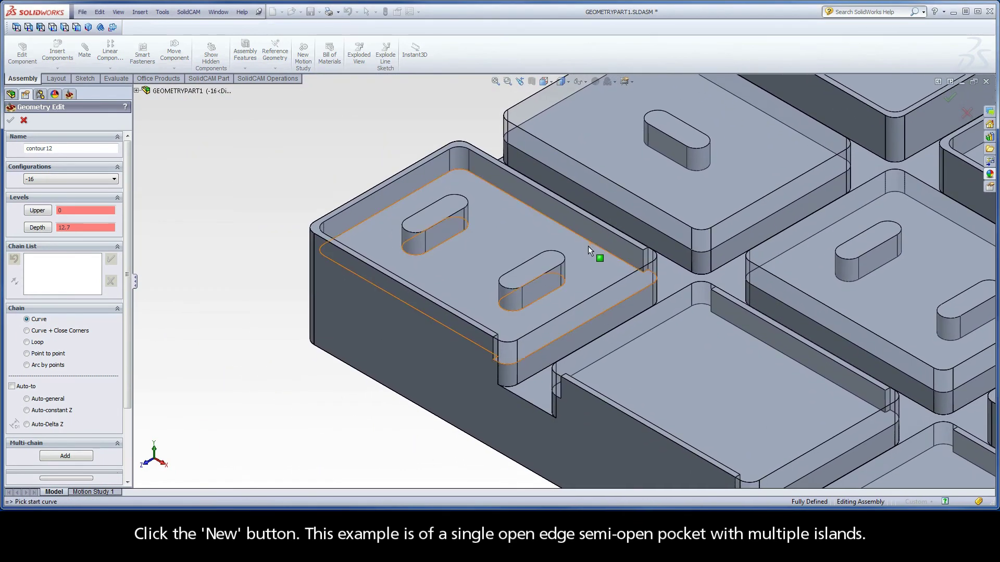
click(631, 268)
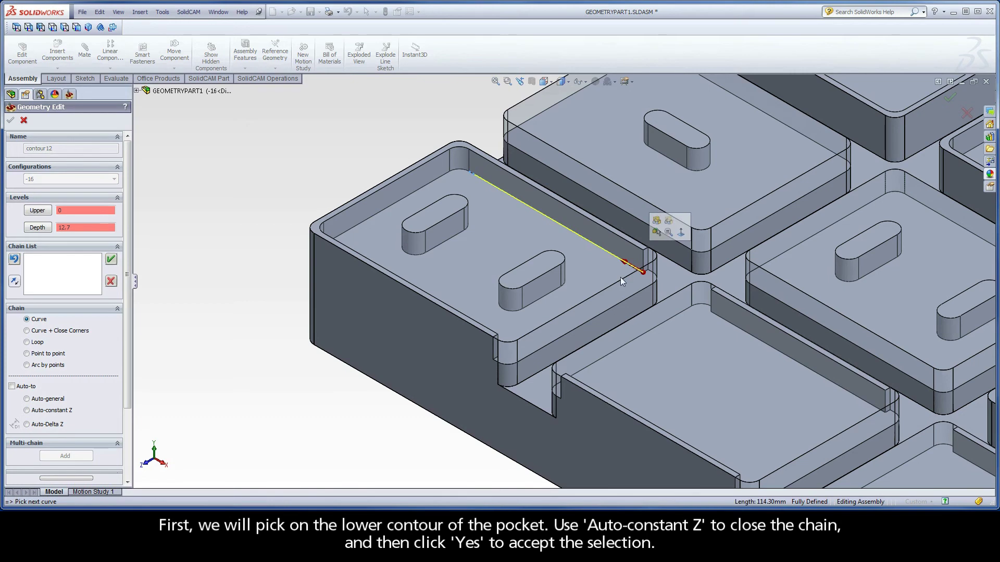
click(51, 411)
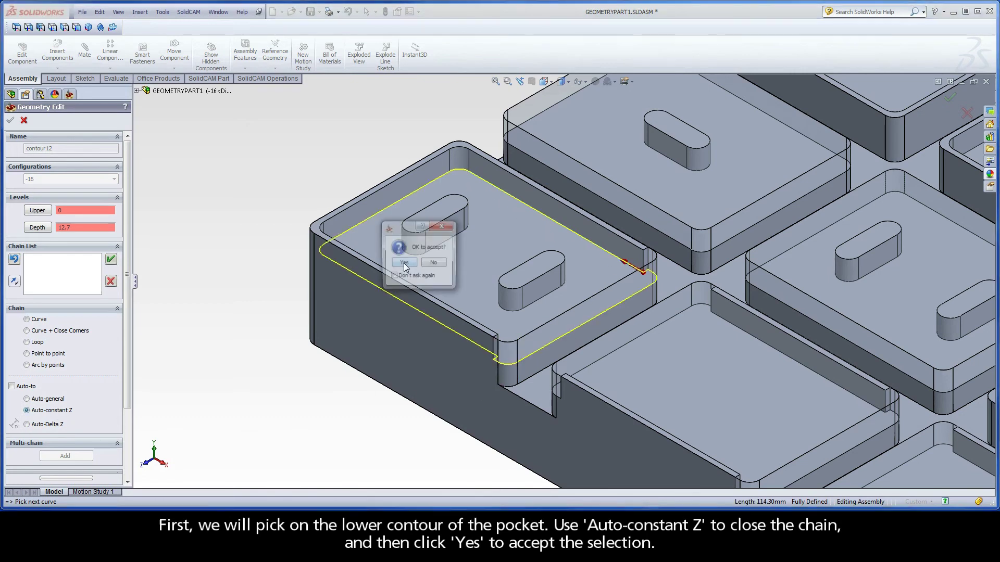
click(404, 263)
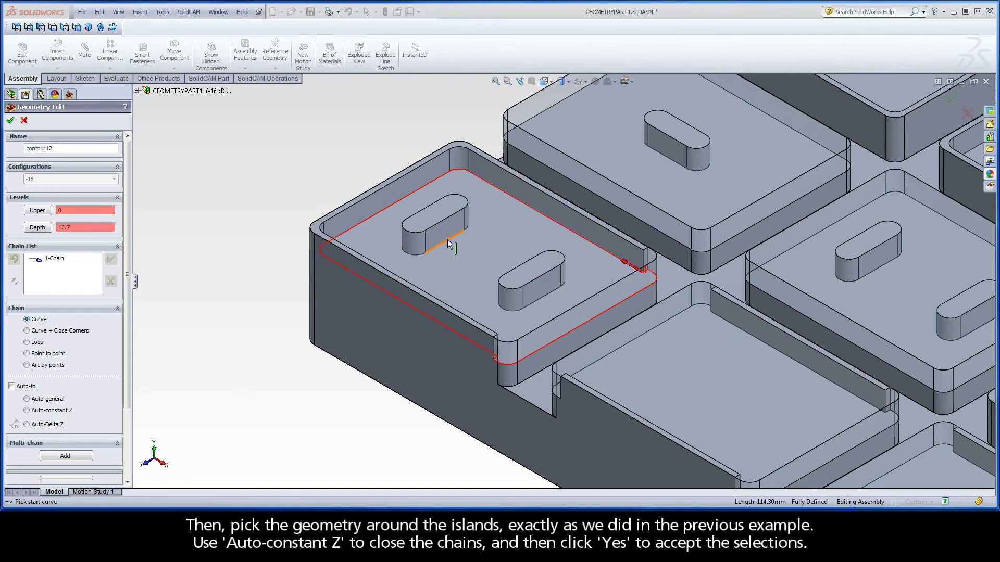
- Add both islands' lower outlines to contour12 as two more closed chains
click(454, 237)
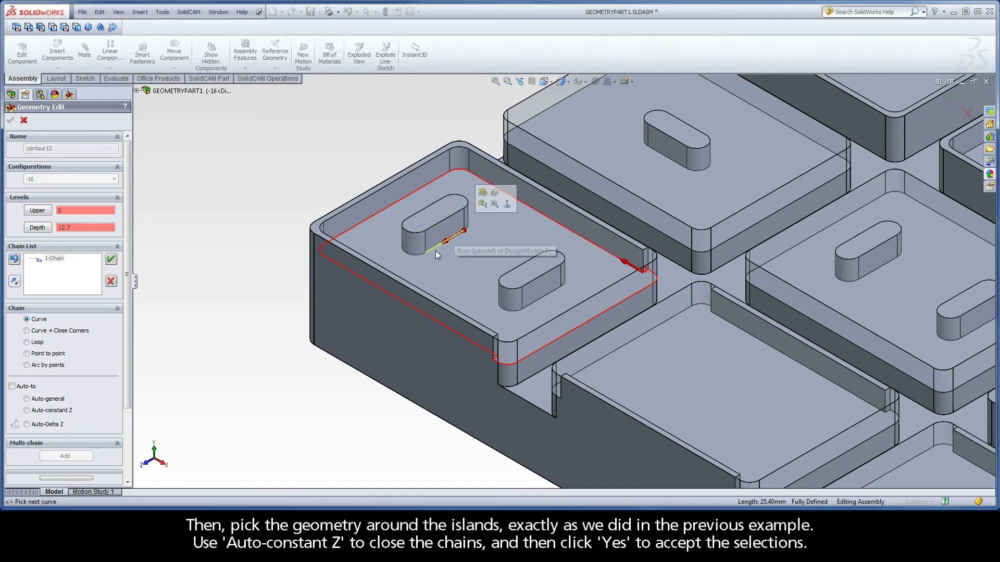
click(55, 410)
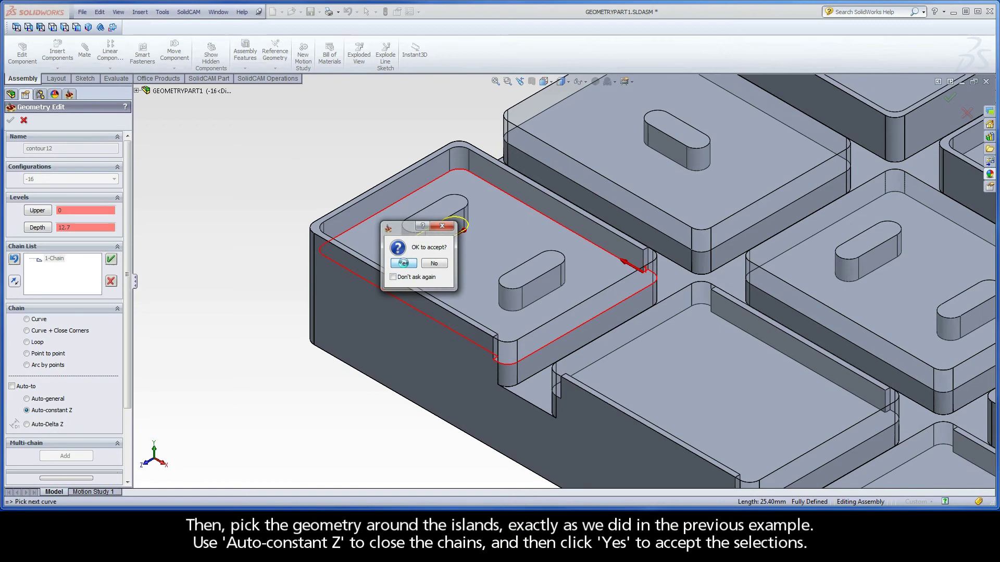
click(404, 263)
click(552, 296)
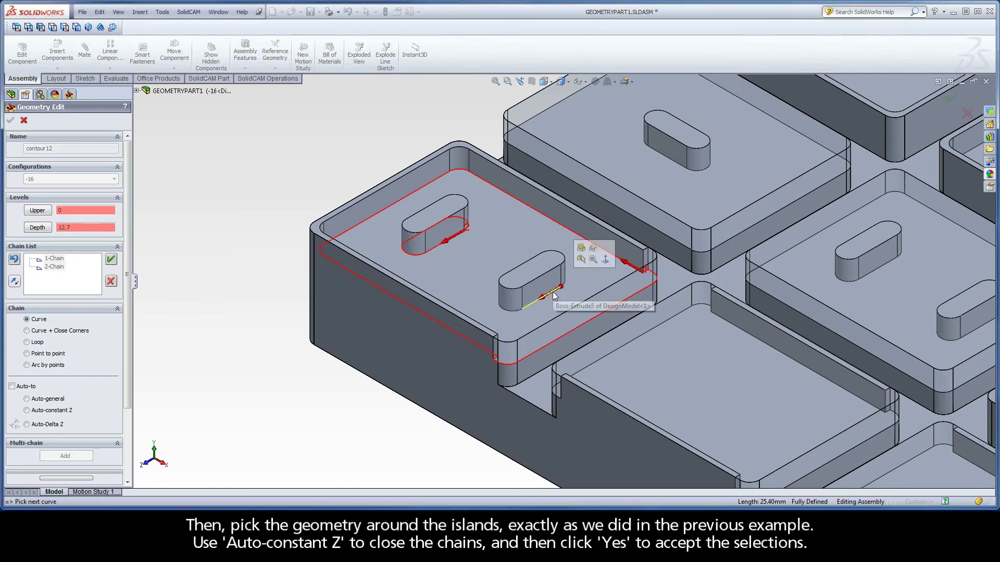
click(50, 411)
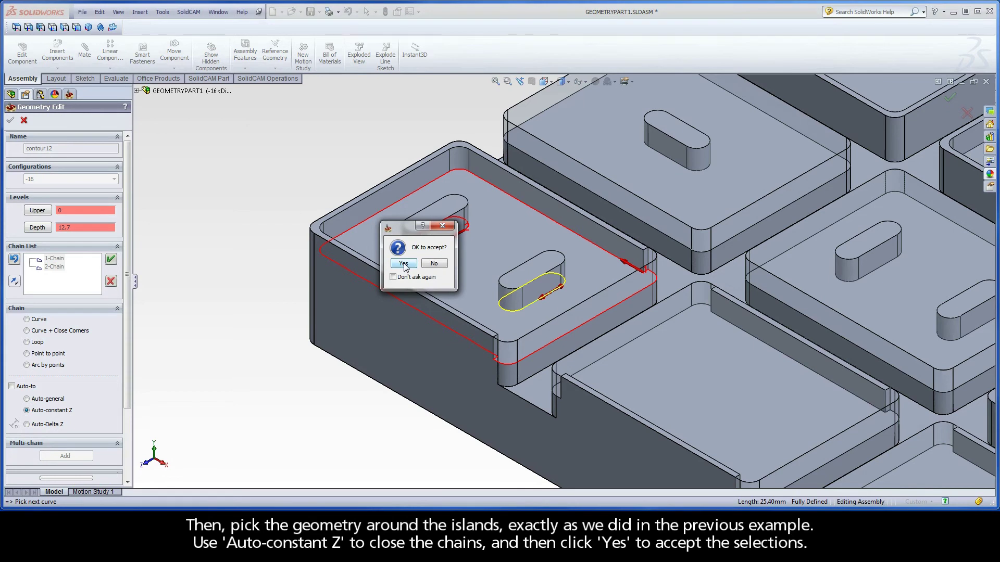
click(404, 264)
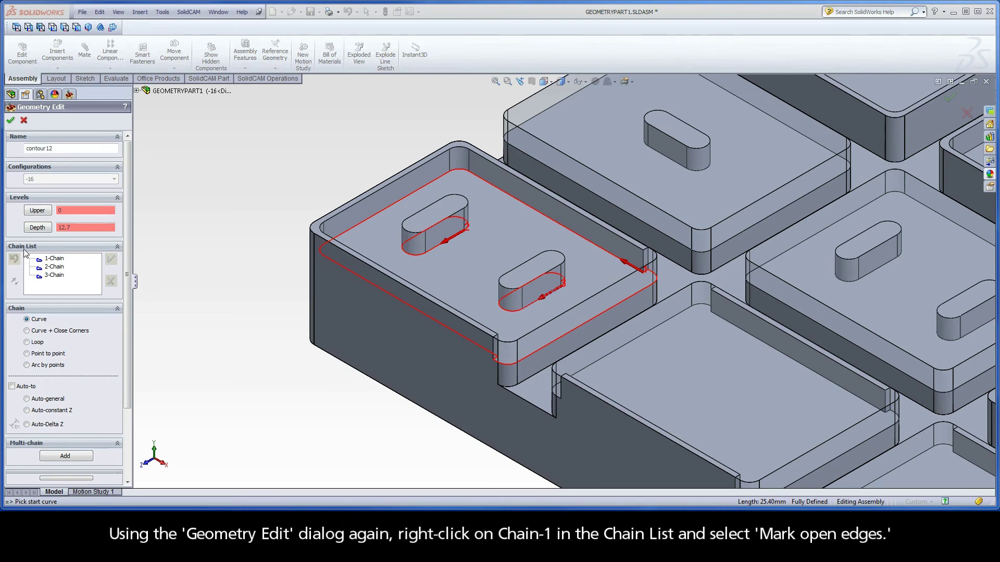
- Mark the two-island pocket's open side in 1-Chain as an open edge and confirm
right_click(54, 259)
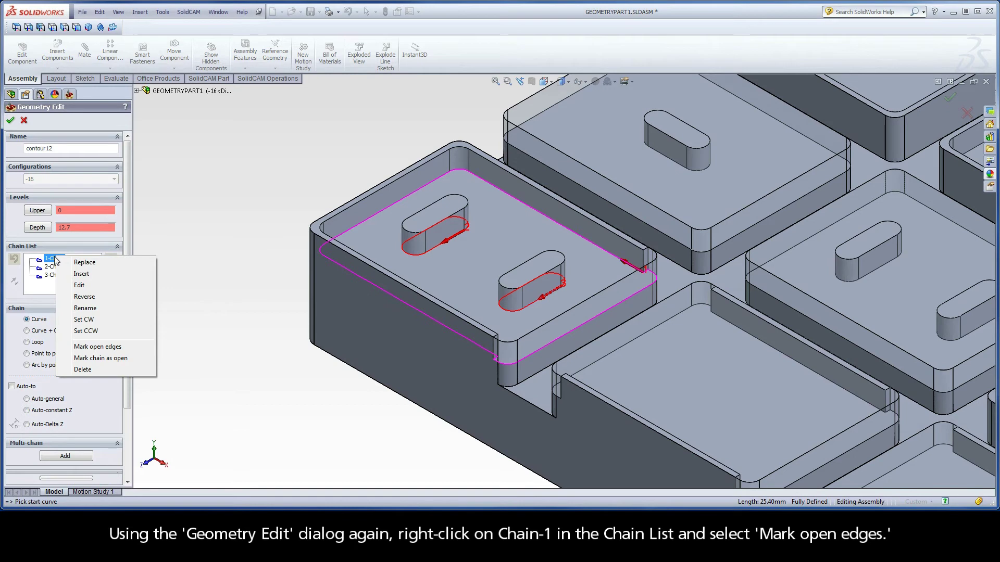
click(116, 348)
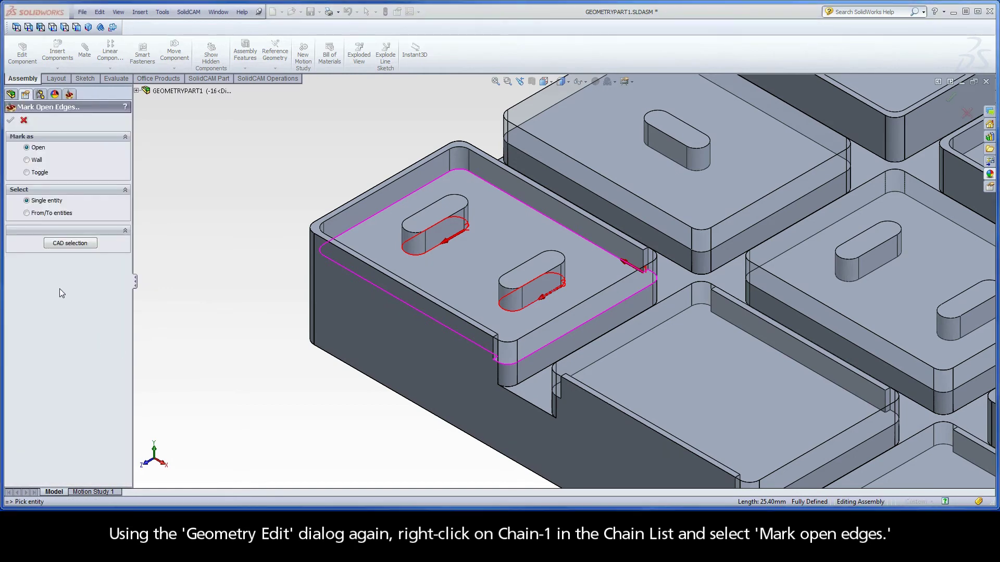
click(62, 214)
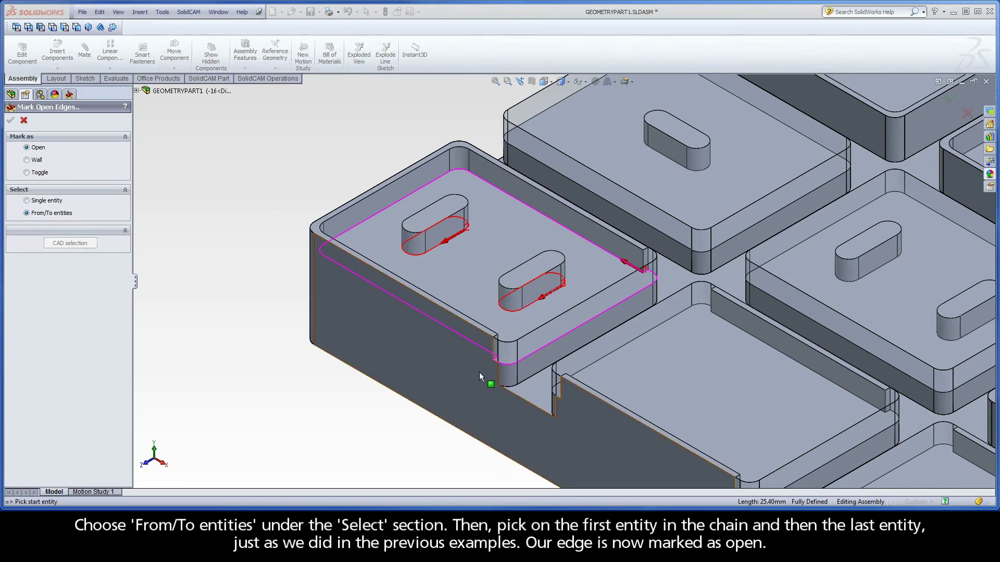
click(497, 364)
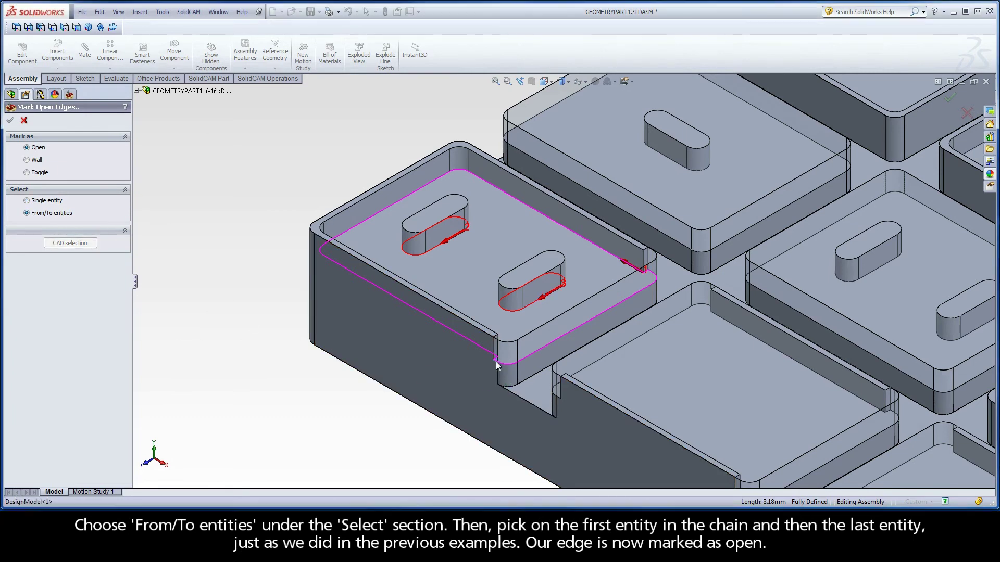
click(652, 276)
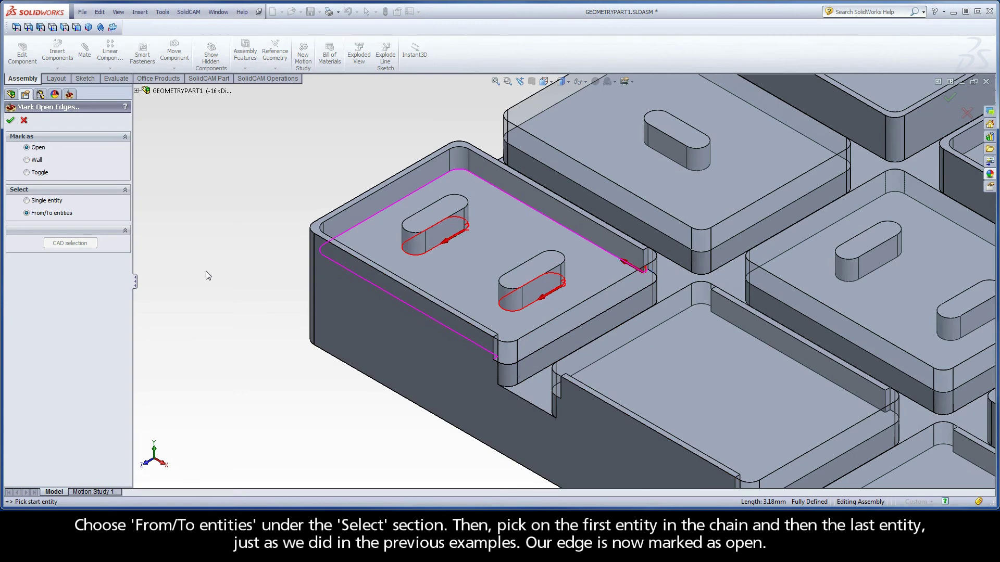
click(11, 120)
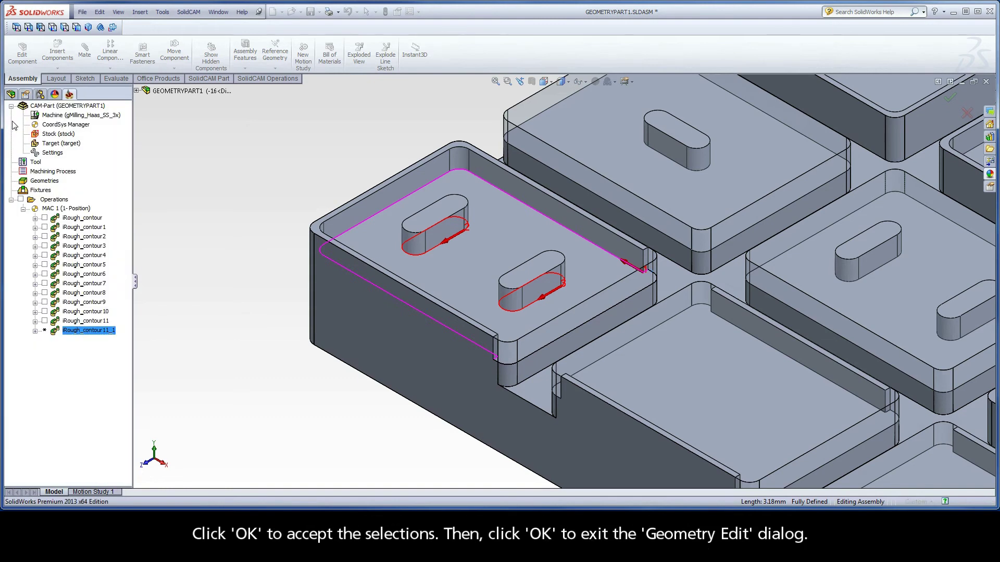
- Accept contour12, calculate iRough_contour12 and play its simulation in Host CAD
click(10, 121)
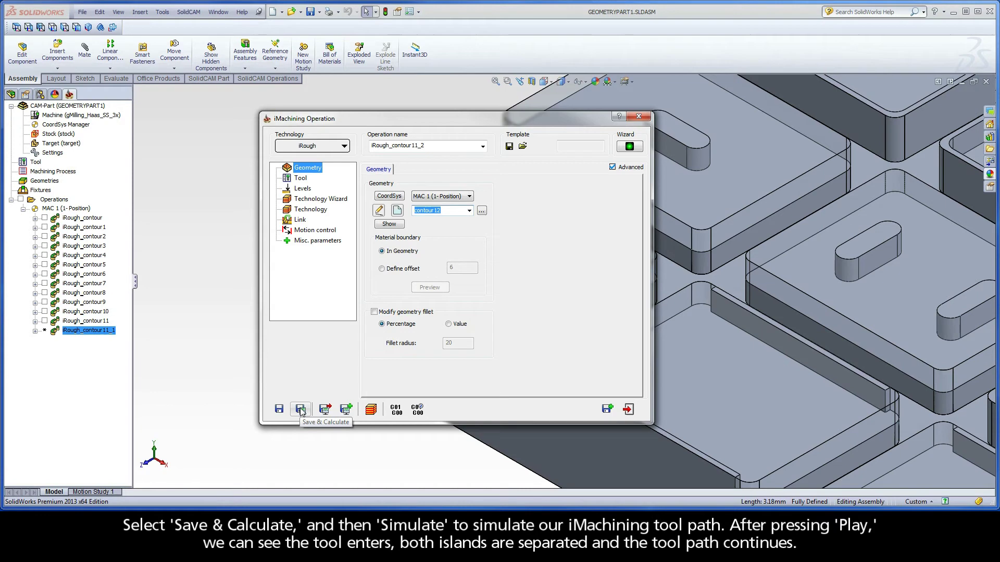
click(301, 411)
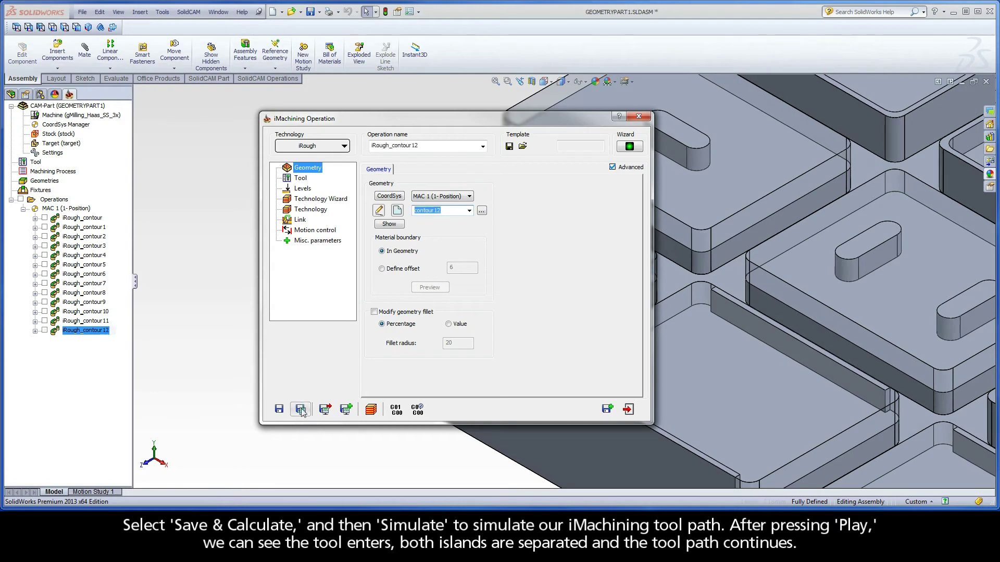
click(371, 410)
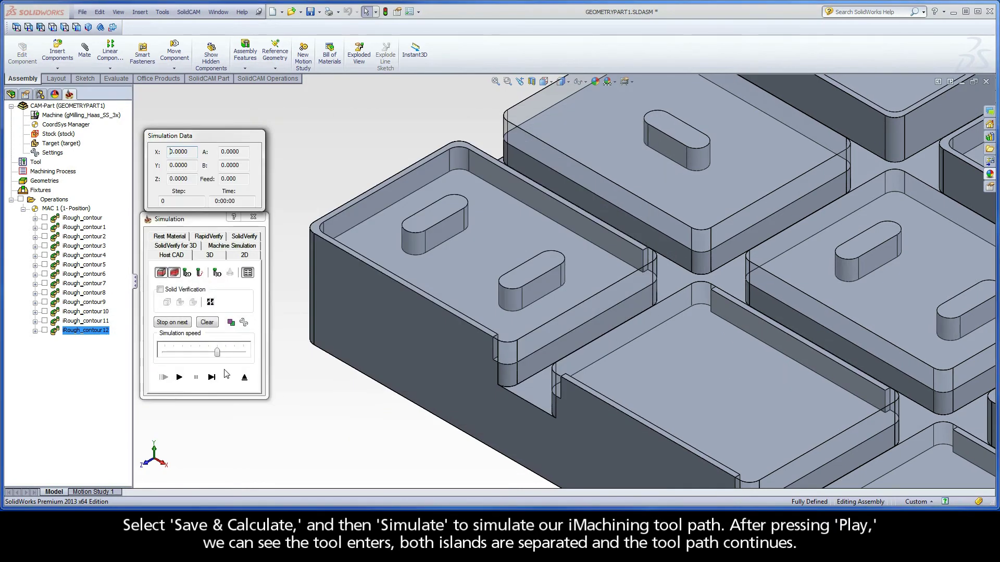
click(181, 379)
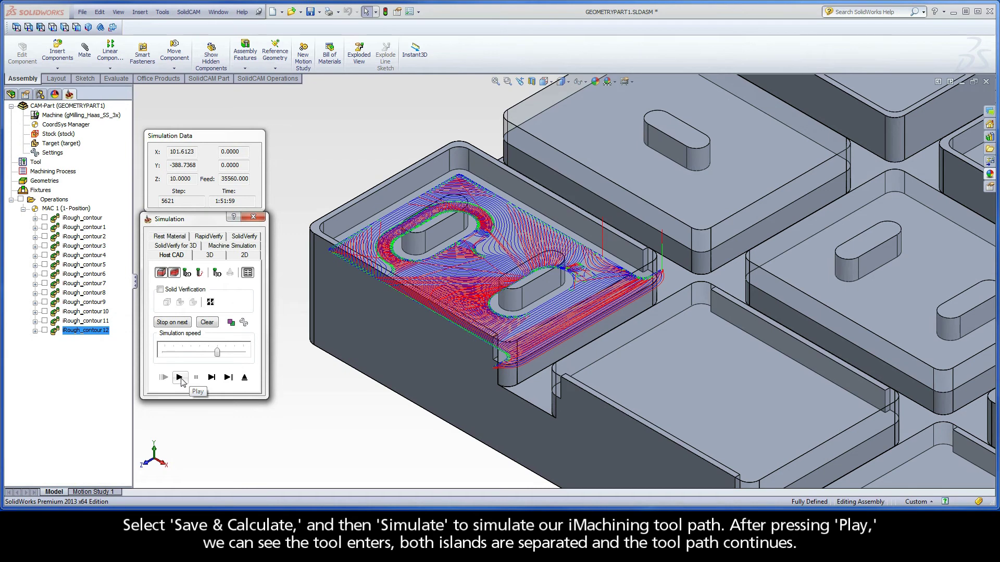
- Exit the simulation, copy the operation, and chain the pocket's lower contour into contour13
click(245, 377)
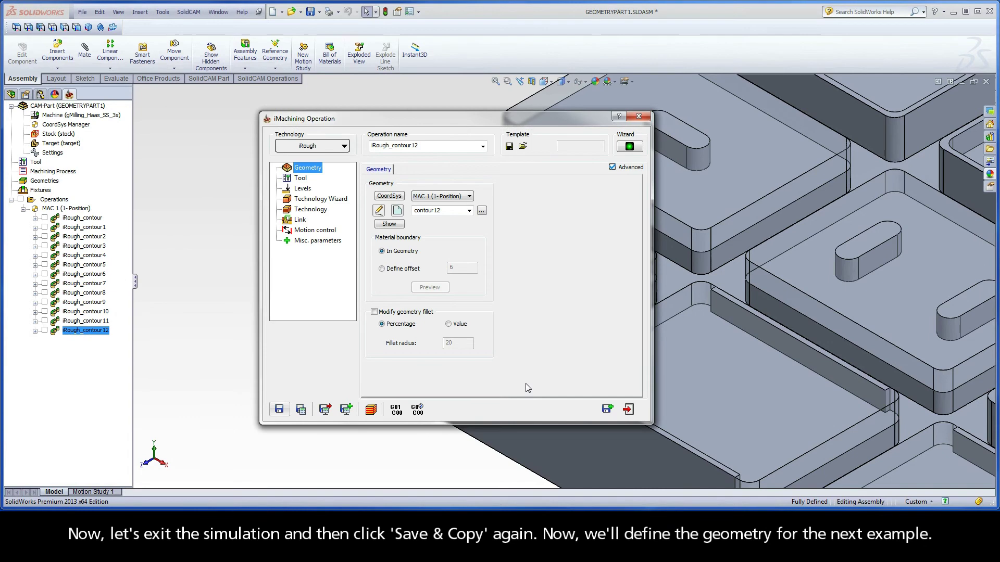
click(605, 408)
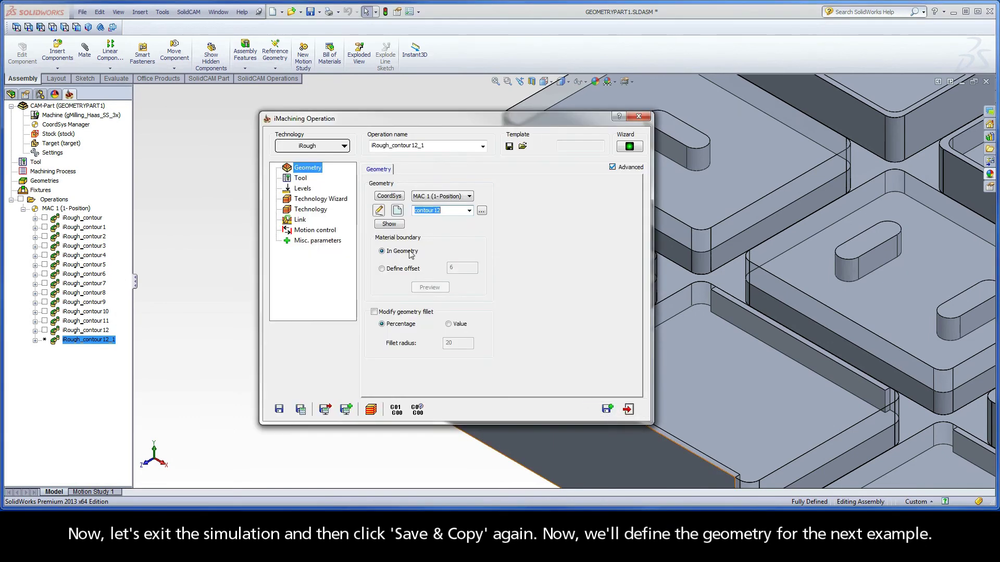
click(397, 213)
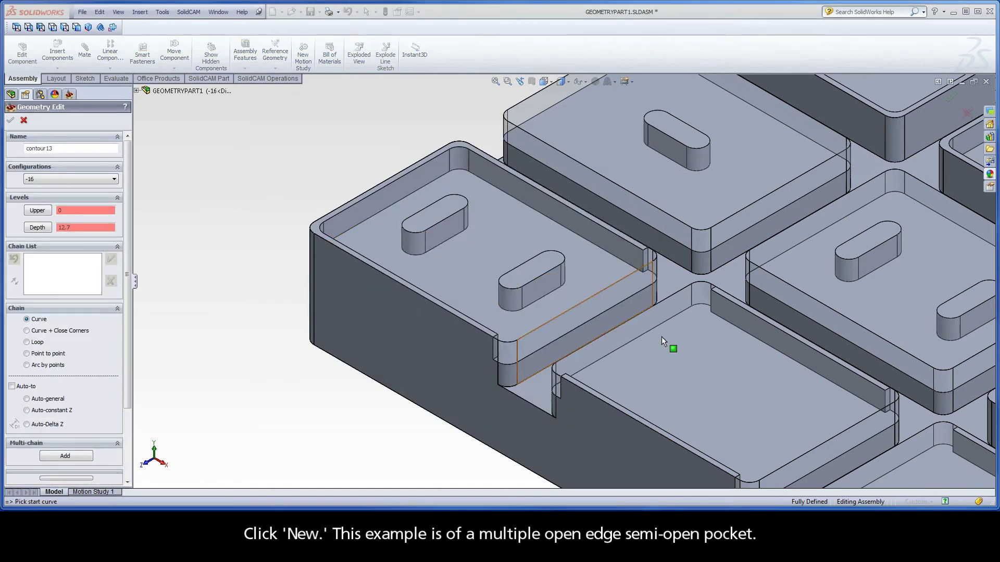
ctrl+middle_drag(692, 361, 497, 249)
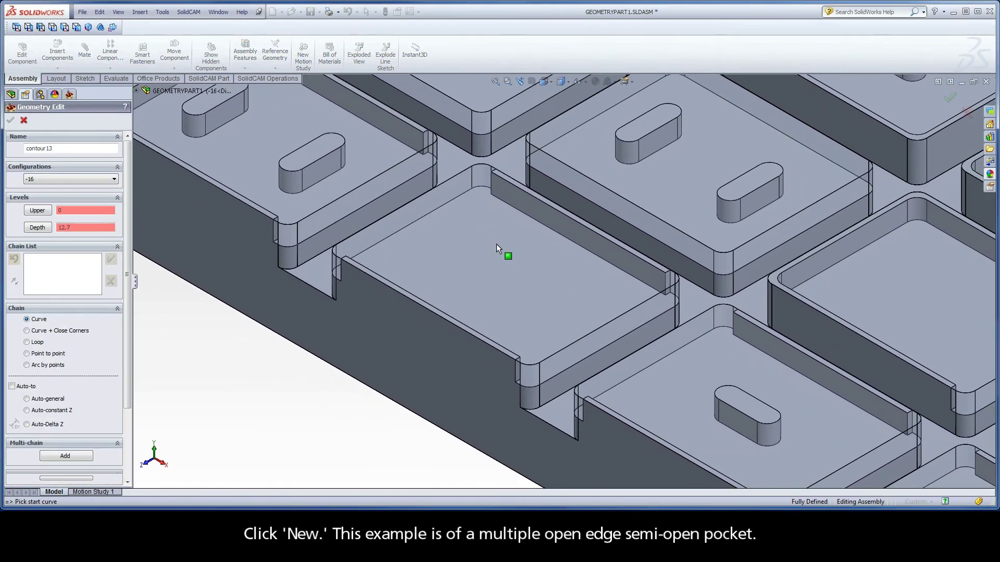
click(646, 287)
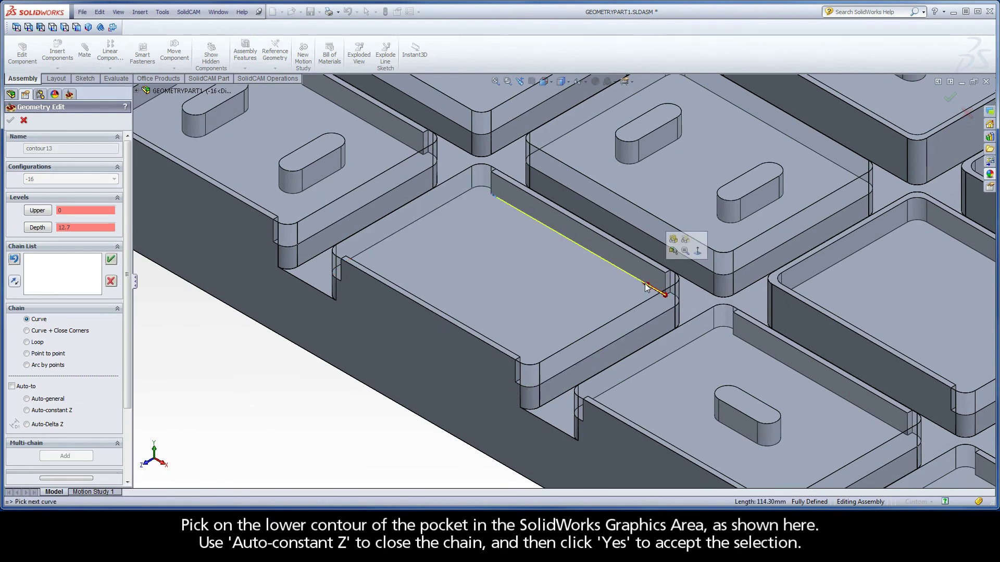
click(26, 410)
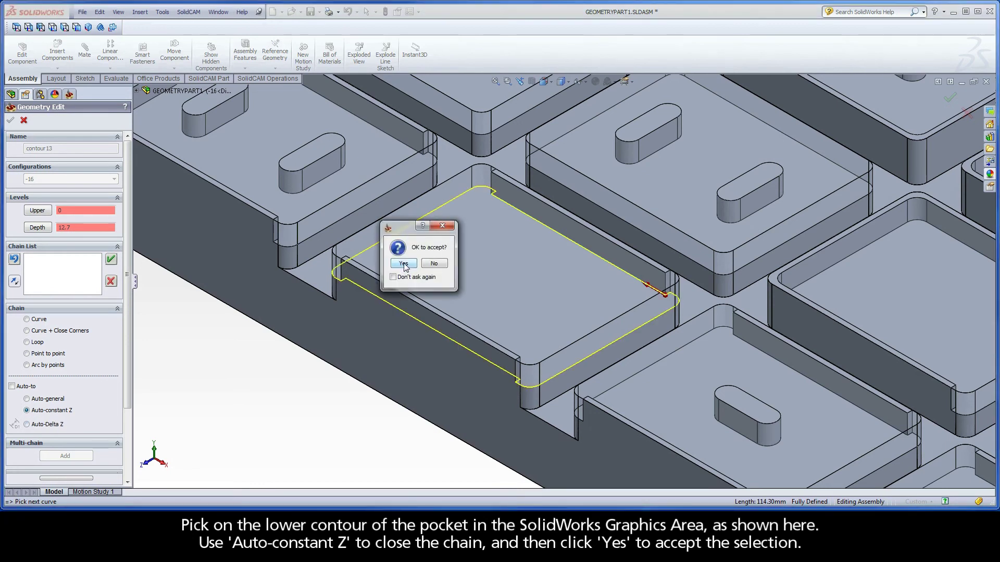
click(405, 264)
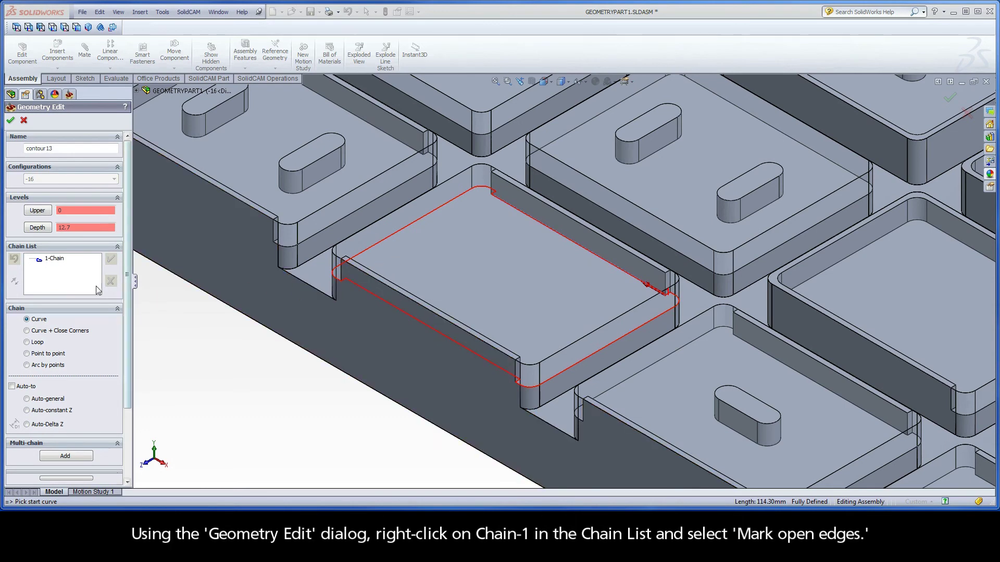
- Mark the far edge, left edge, corner edges and corner arc of contour13's 1-Chain as open, then finish the geometry
right_click(61, 264)
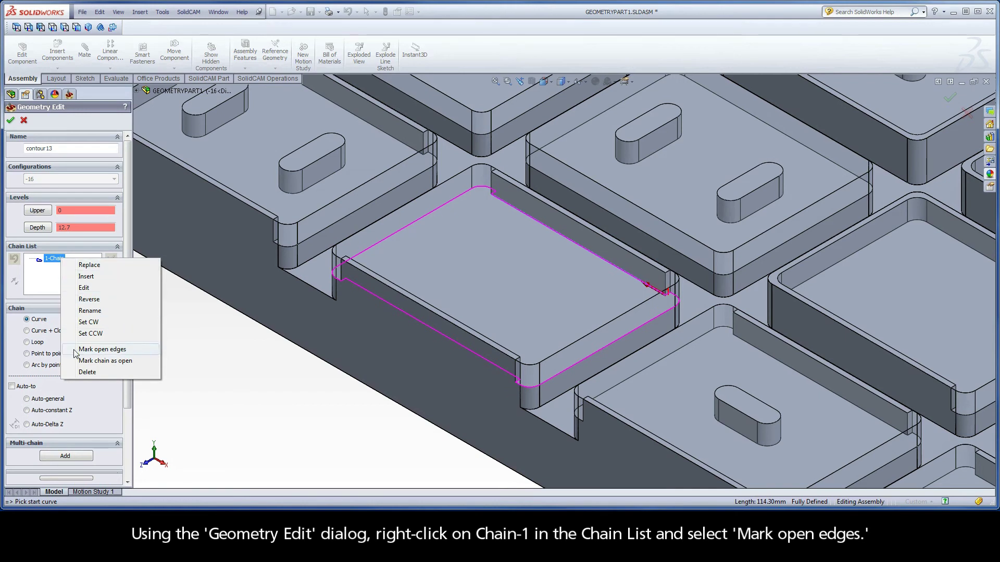
click(124, 350)
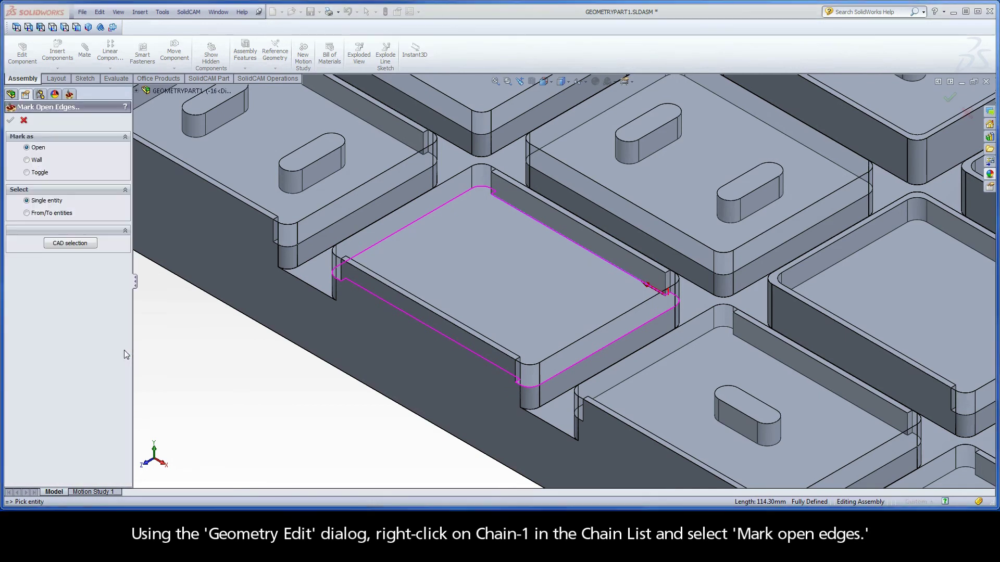
click(492, 190)
click(413, 228)
click(334, 275)
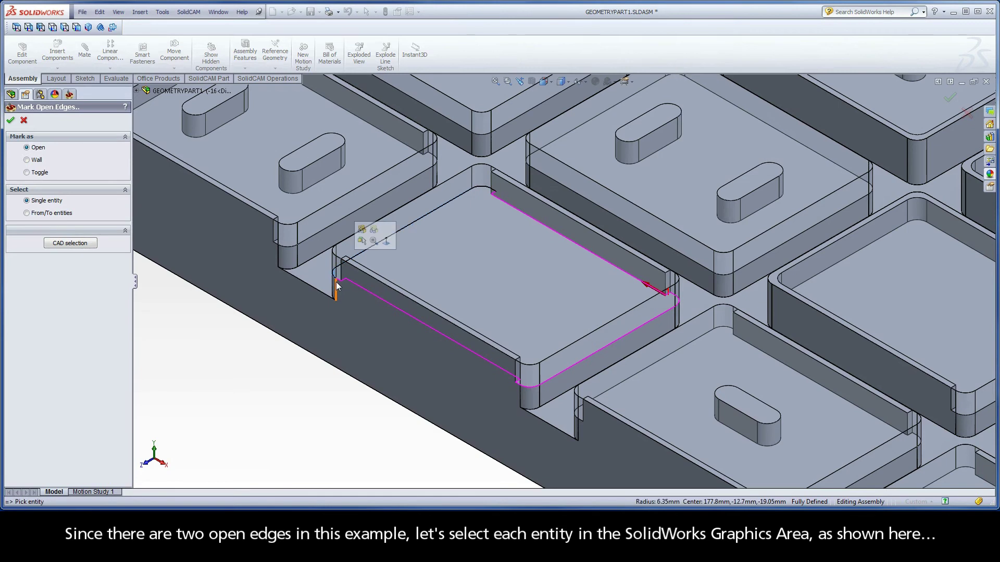
click(675, 299)
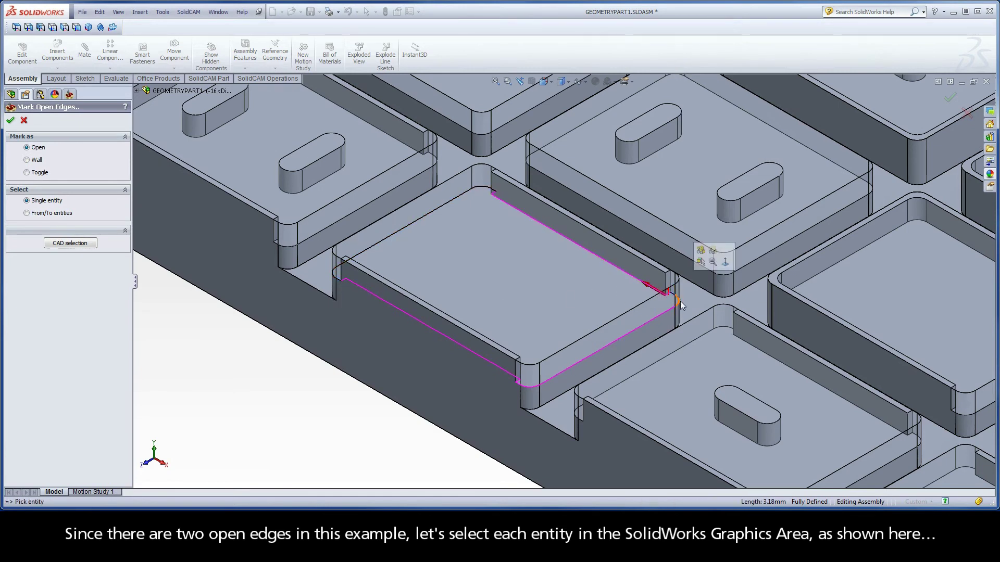
click(527, 385)
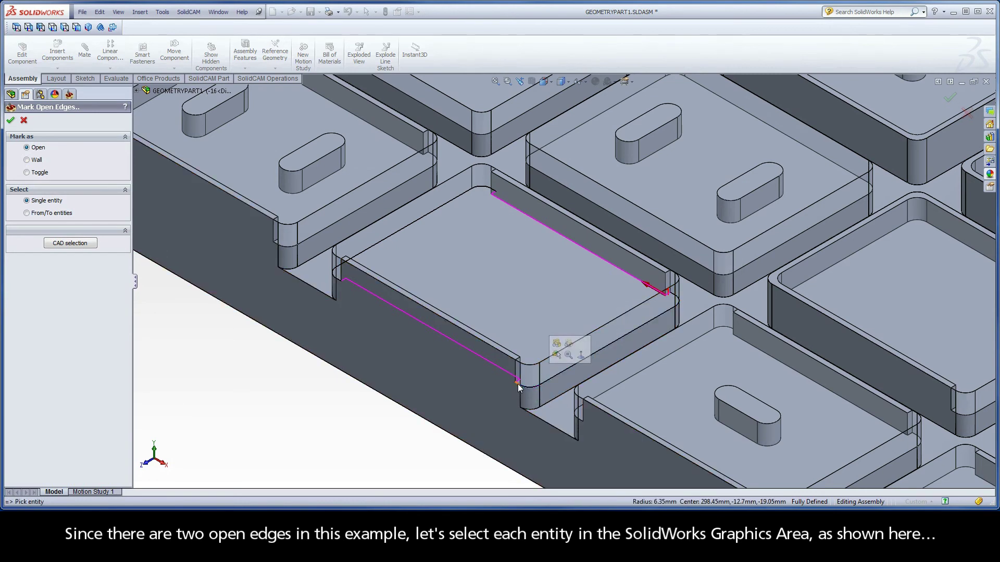
click(519, 382)
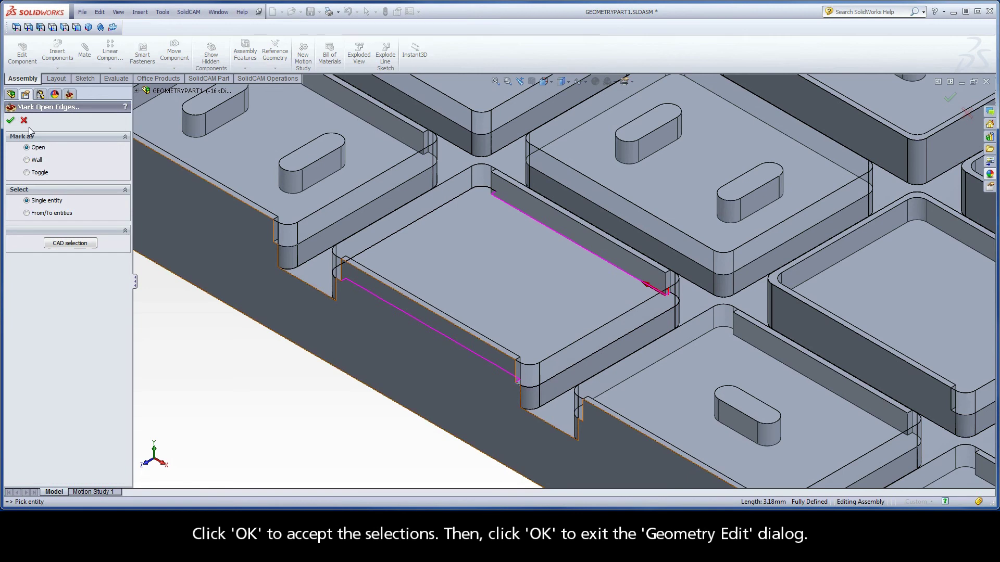
click(11, 120)
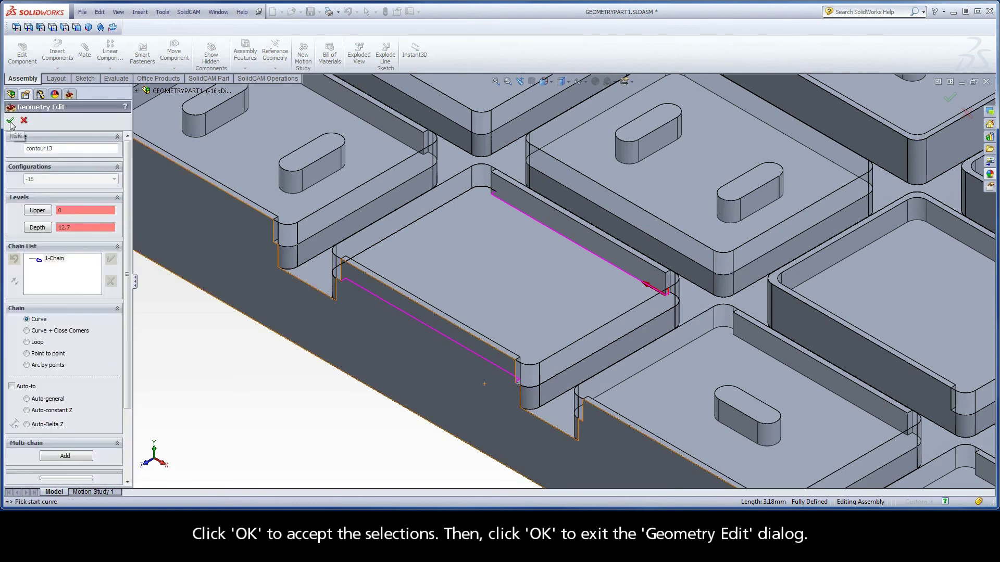
click(10, 121)
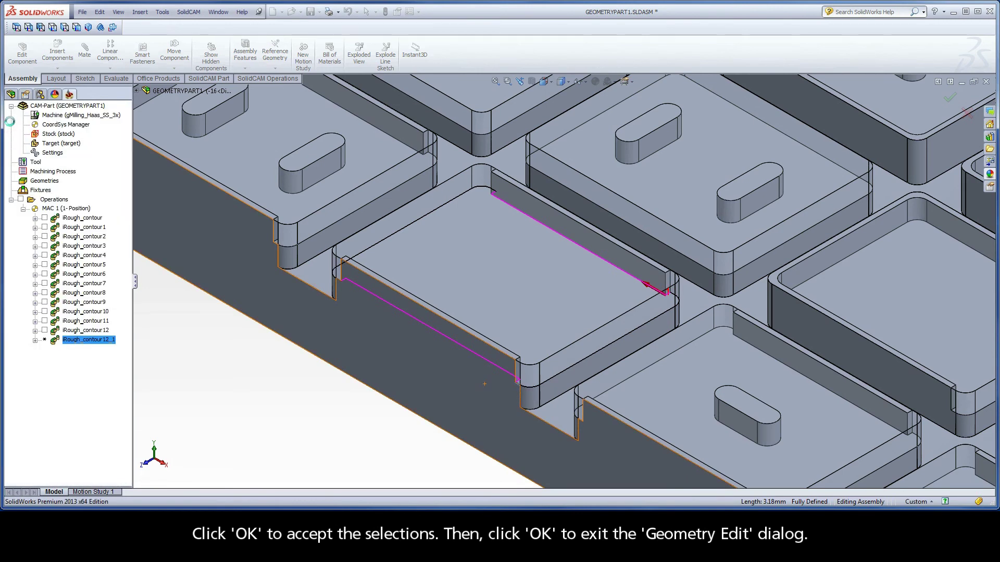
- Calculate iRough_contour13 and play its toolpath, which enters one open edge and exits the other
click(300, 409)
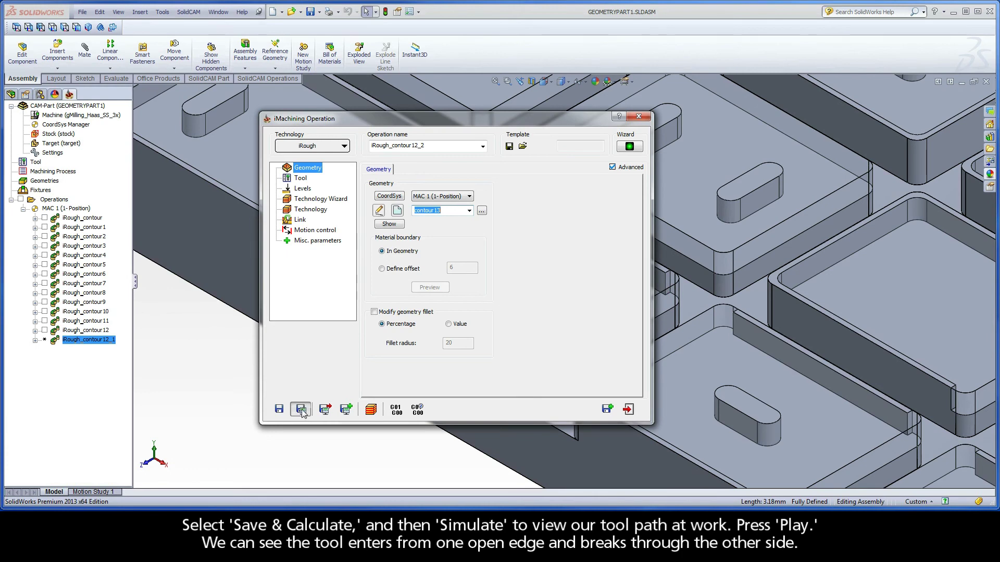
click(370, 409)
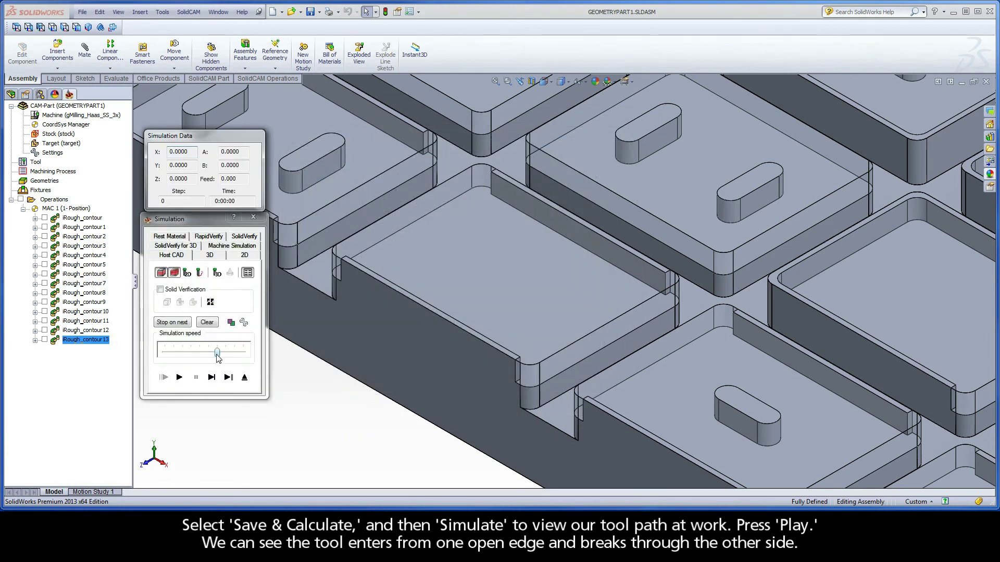
click(180, 378)
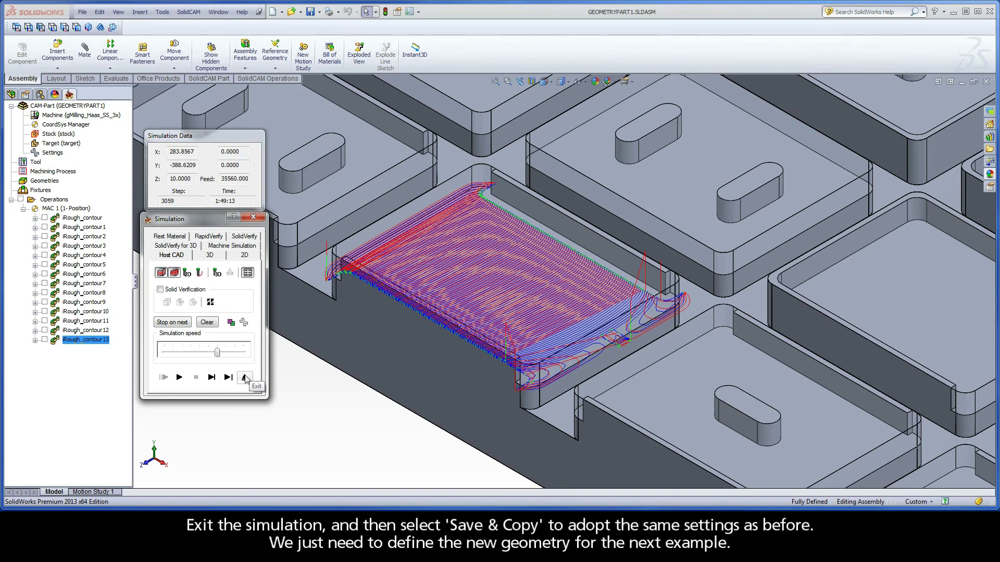
click(245, 377)
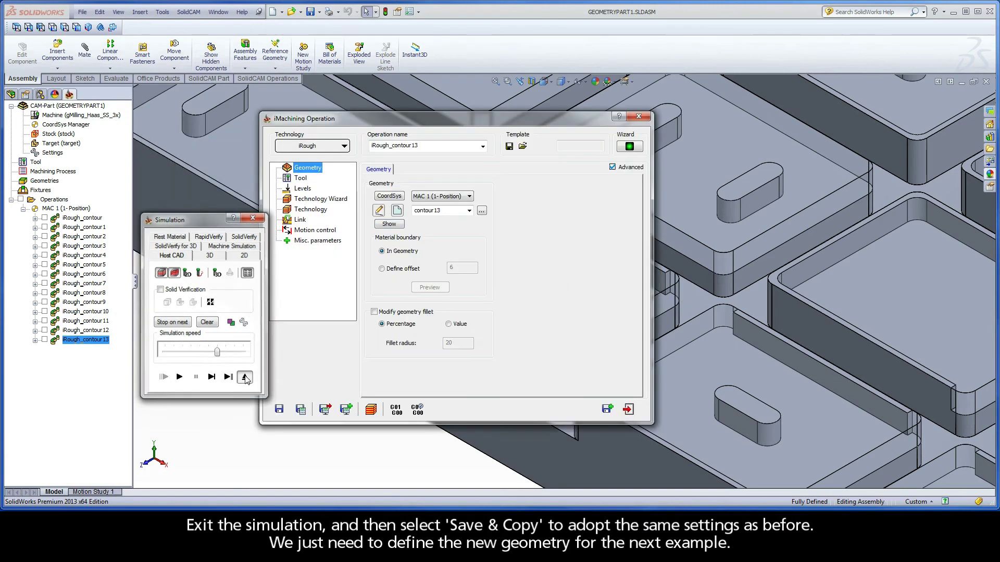
- Copy the operation as iRough_contour13_1 and start a new geometry for the pocket with the slot island
click(606, 408)
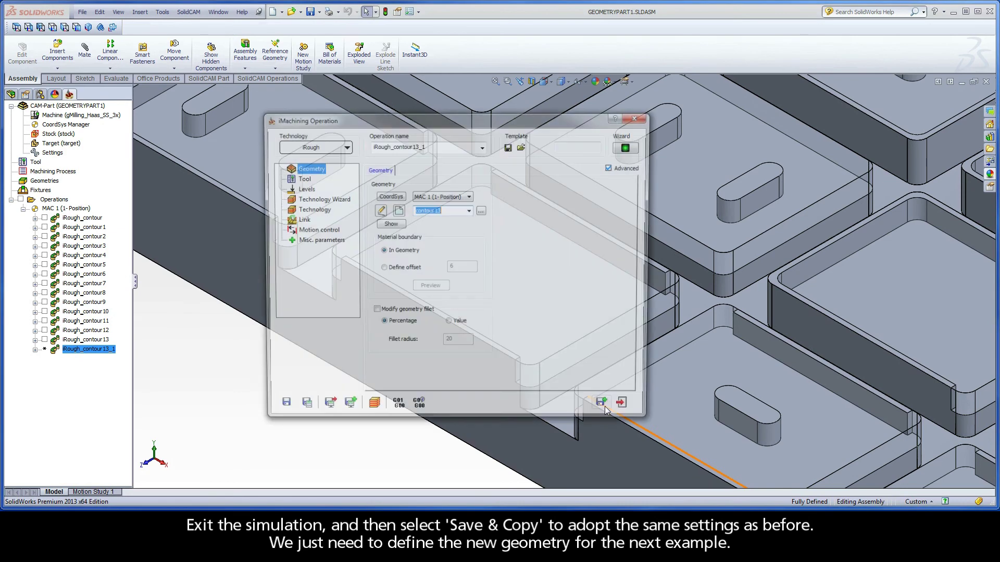
click(397, 210)
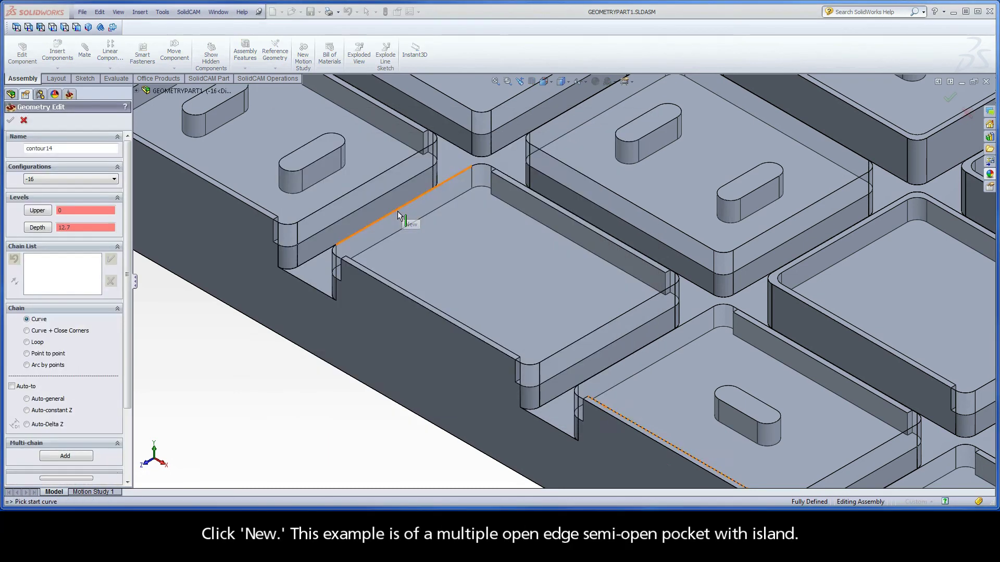
ctrl+middle_drag(742, 373, 489, 238)
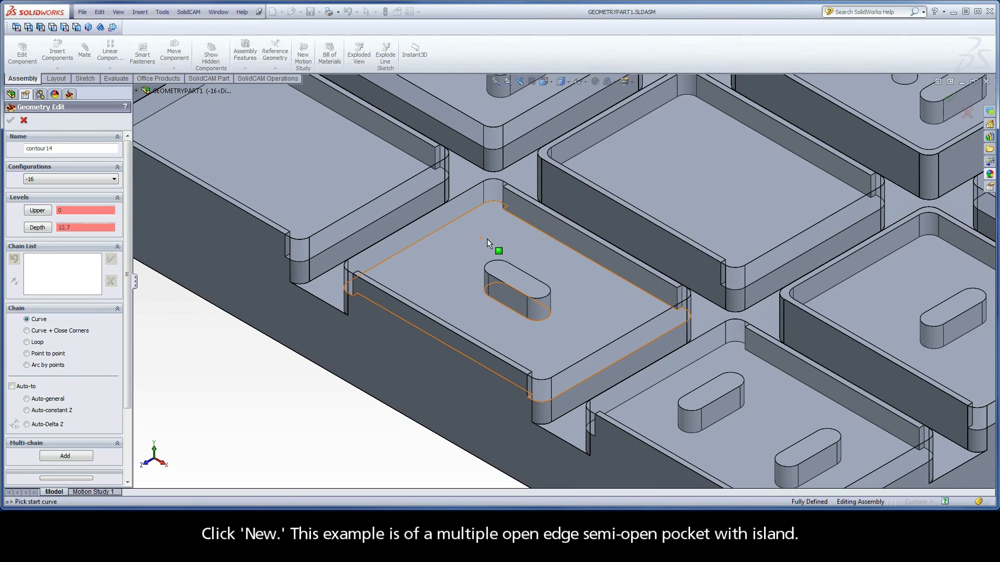
- Chain the pocket's lower contour and the slot island's lower outline at constant Z into contour14
click(655, 301)
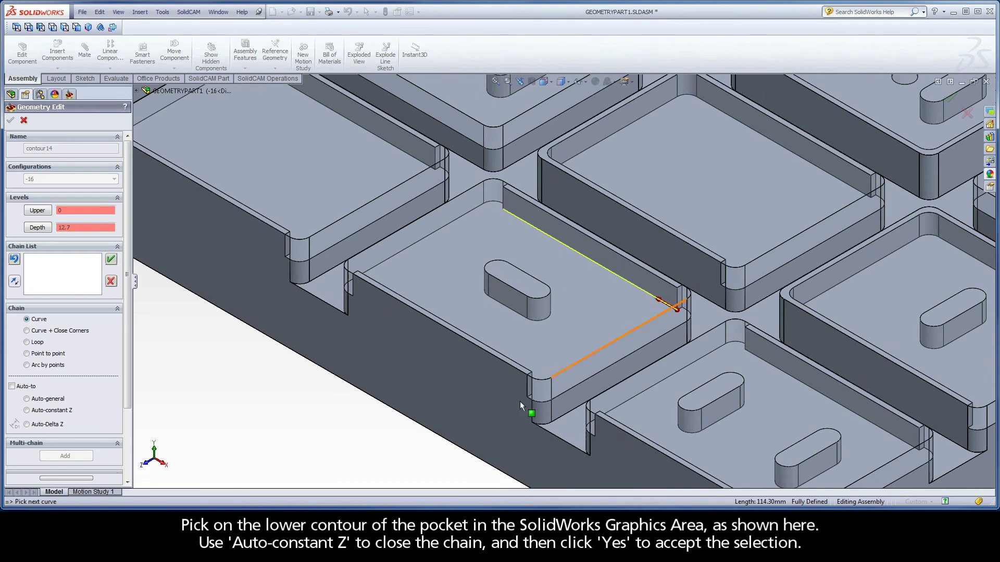
click(49, 412)
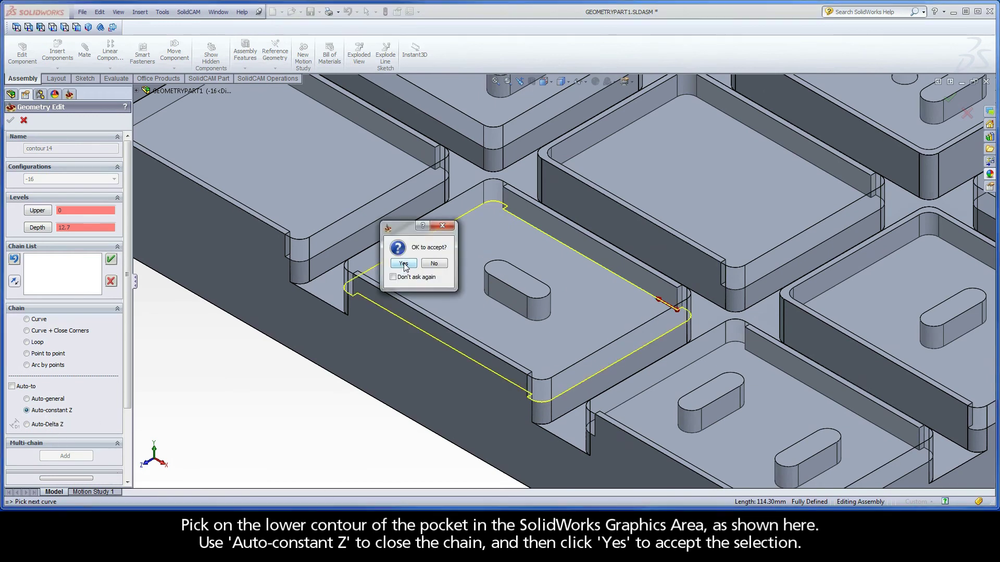
click(404, 264)
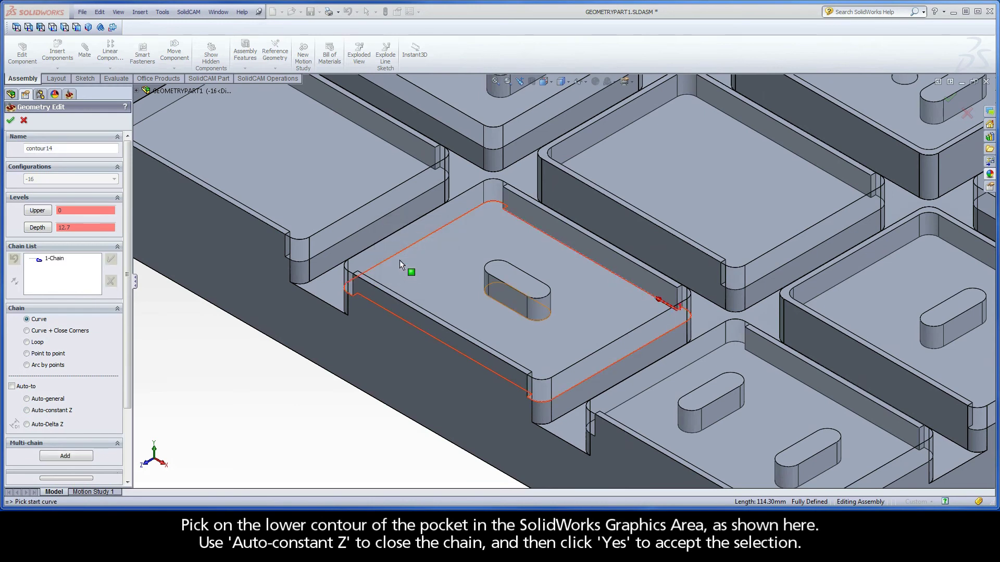
click(515, 312)
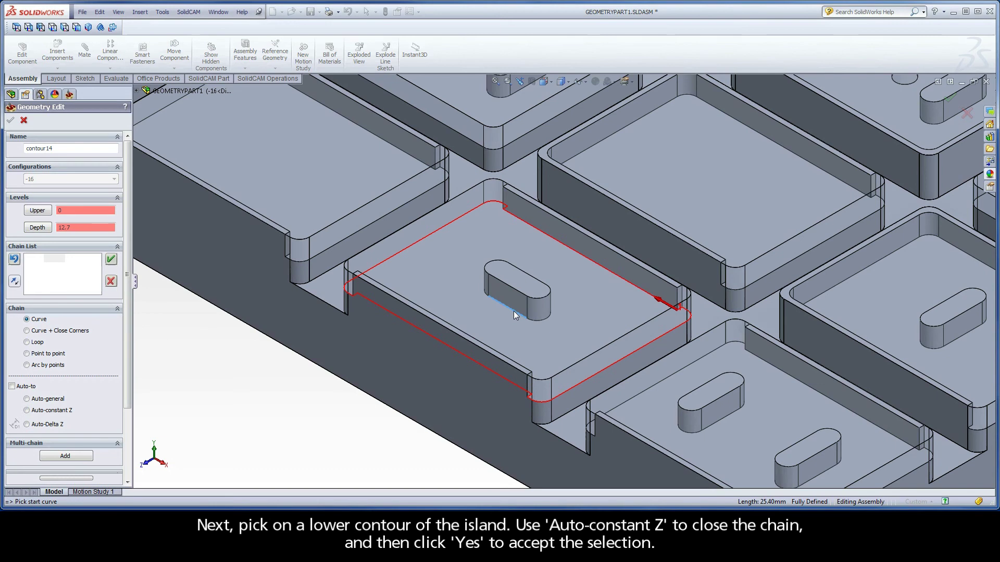
click(51, 411)
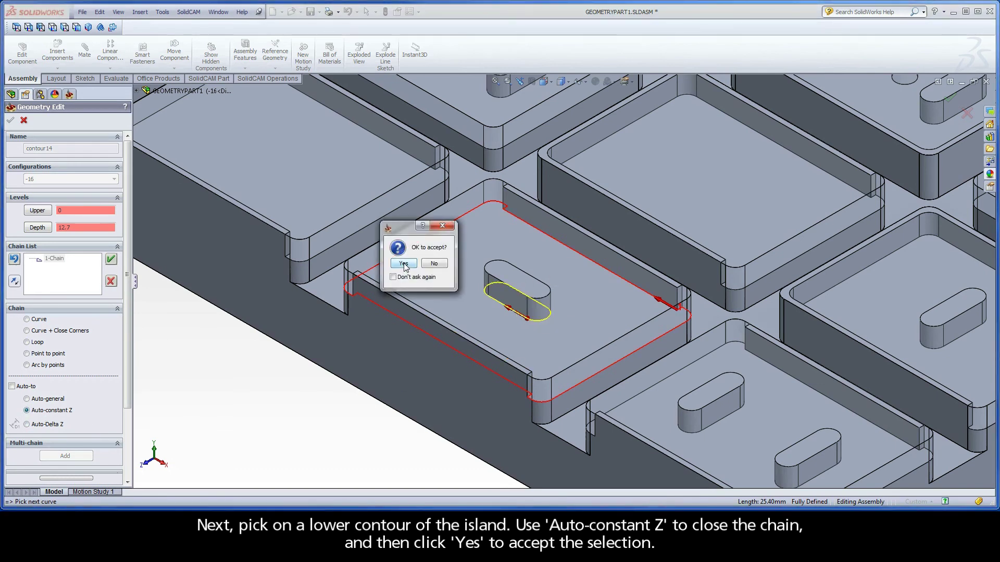
click(404, 264)
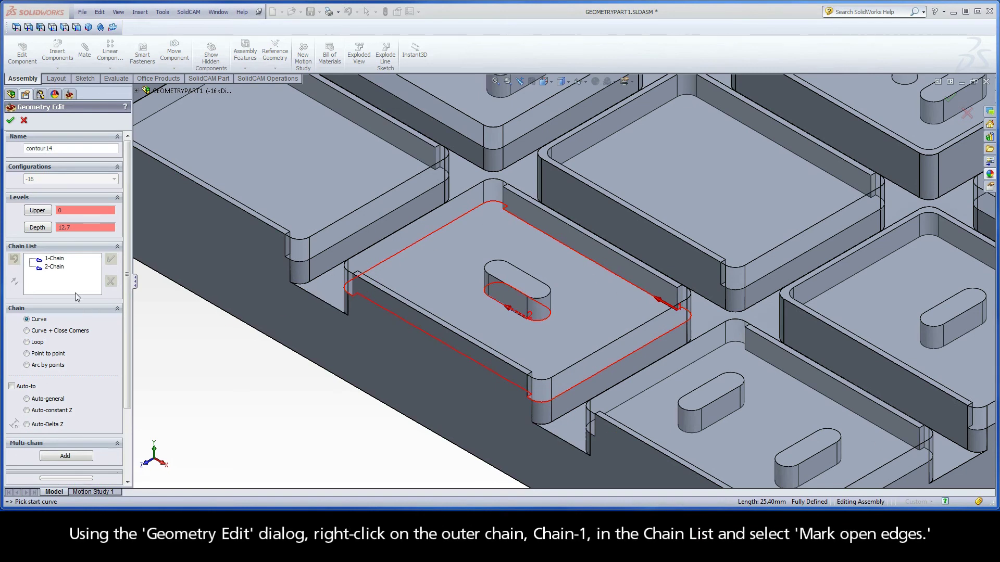
- Mark the outer chain's upper-left edge, corner arcs, front lower edge and short corner edge as open
right_click(54, 262)
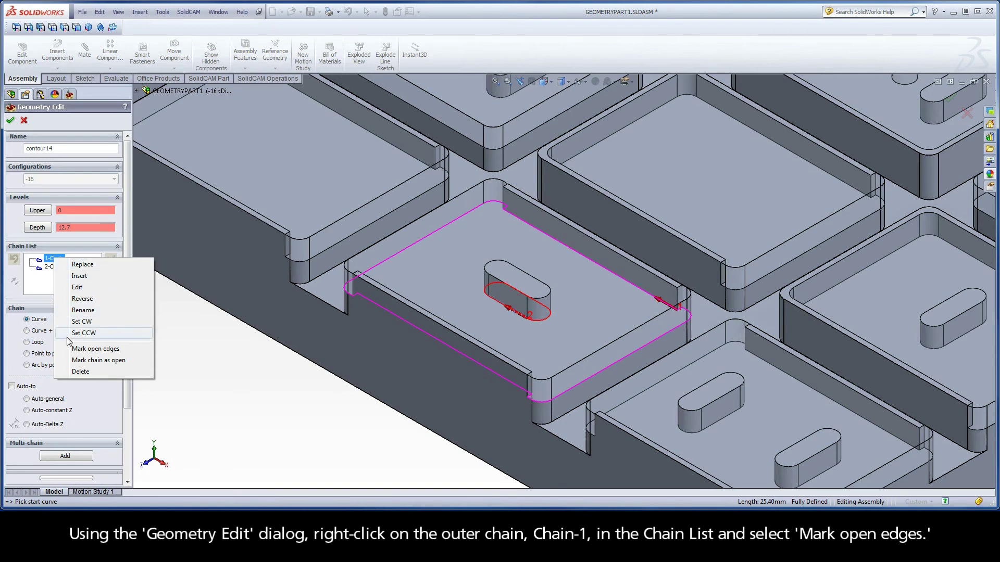
click(117, 350)
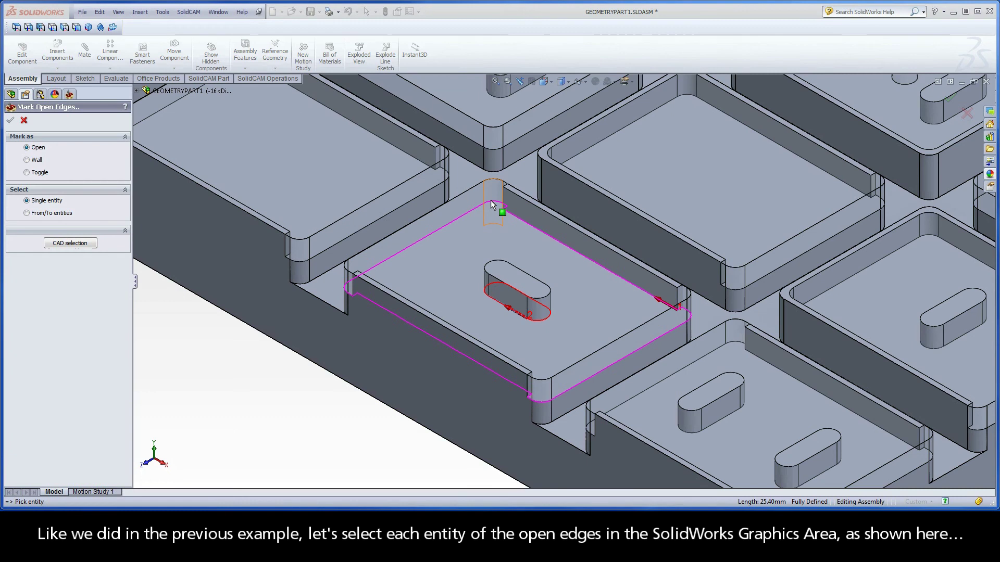
click(505, 207)
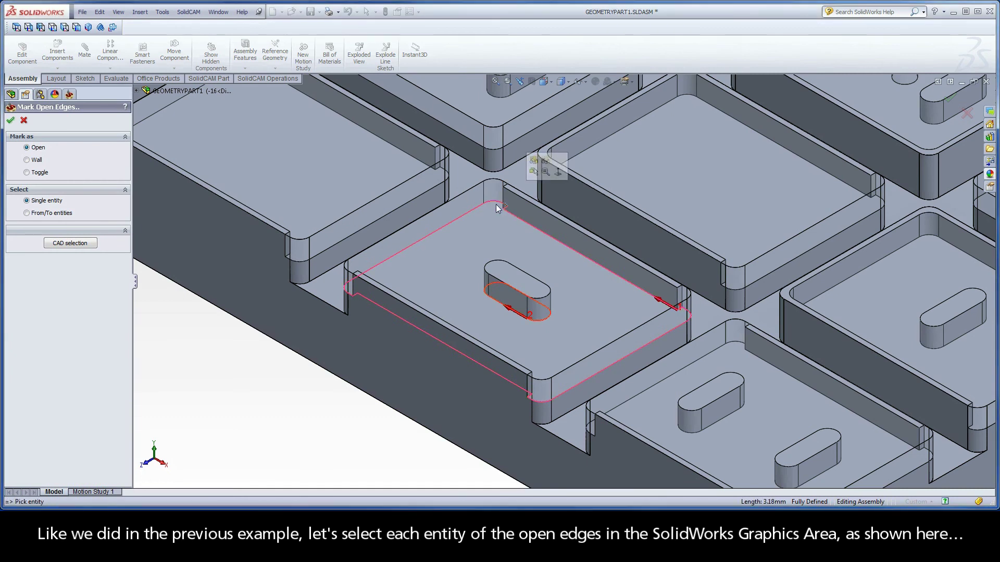
click(406, 252)
click(345, 291)
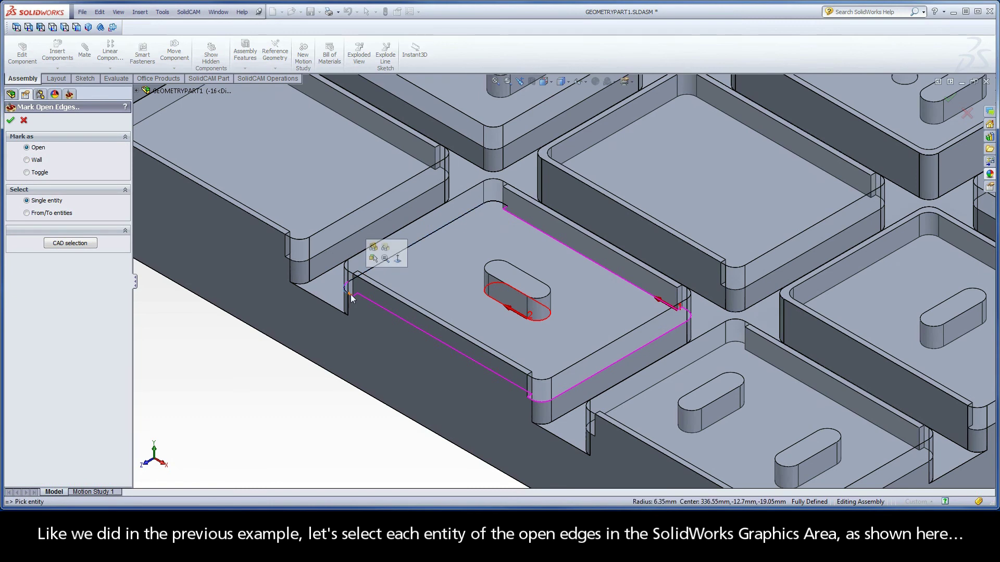
click(688, 314)
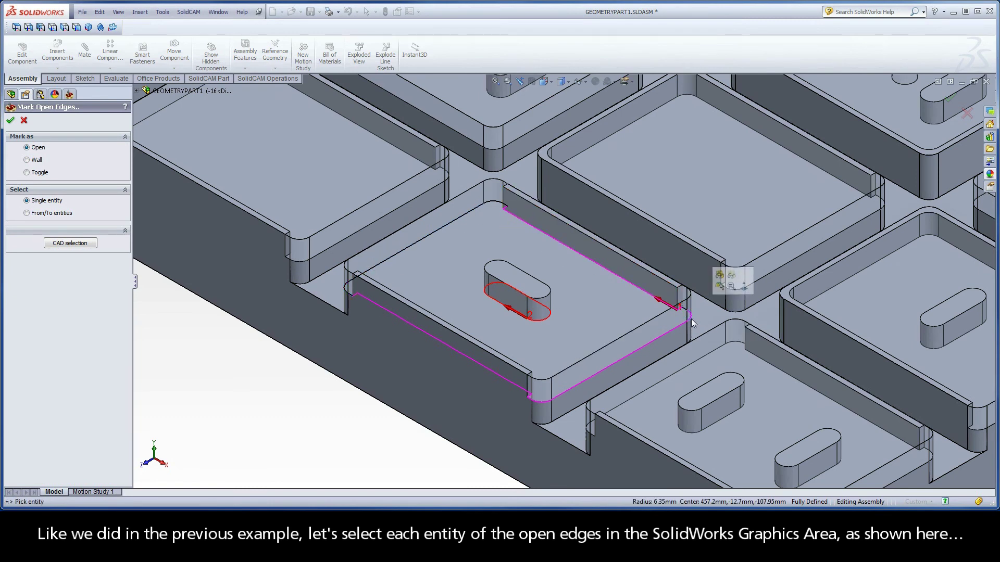
click(600, 384)
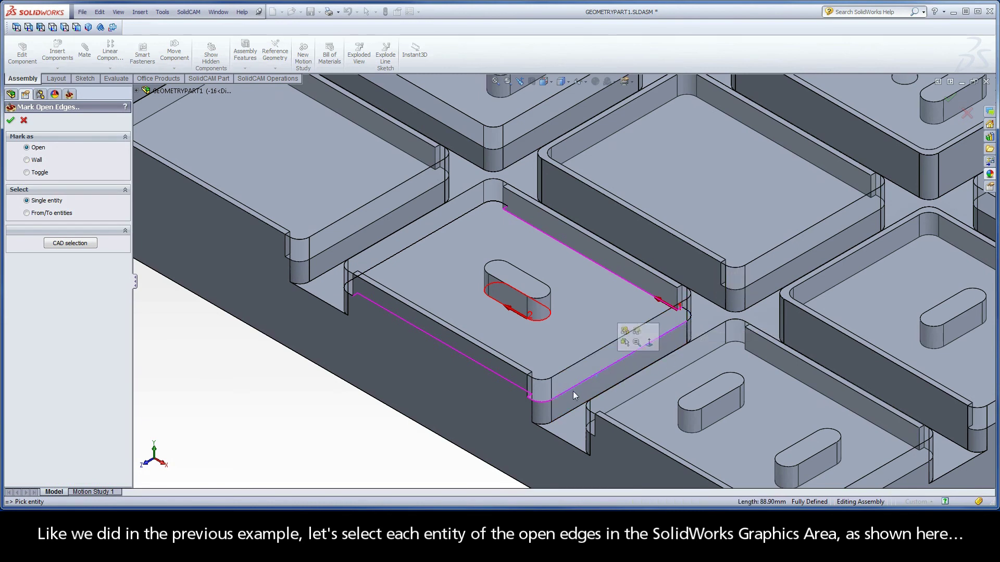
click(529, 401)
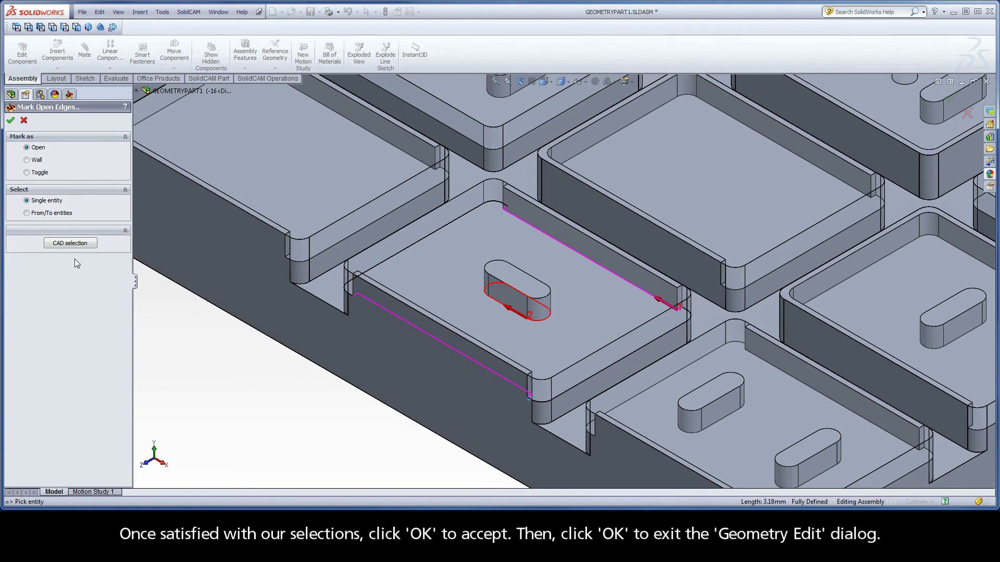
click(10, 121)
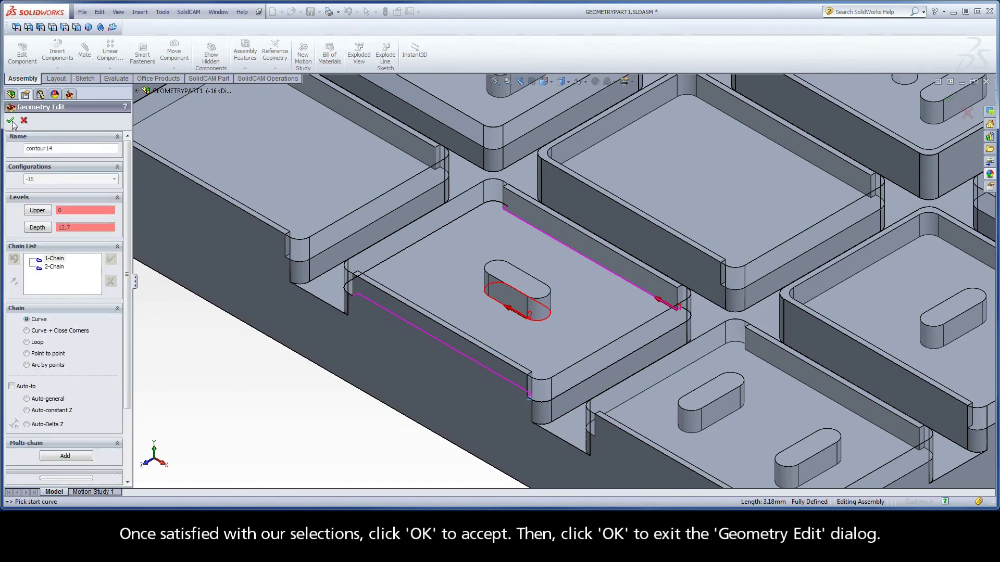
- Accept contour14, calculate iRough_contour14, and play its toolpath clearing around the slot island
click(10, 120)
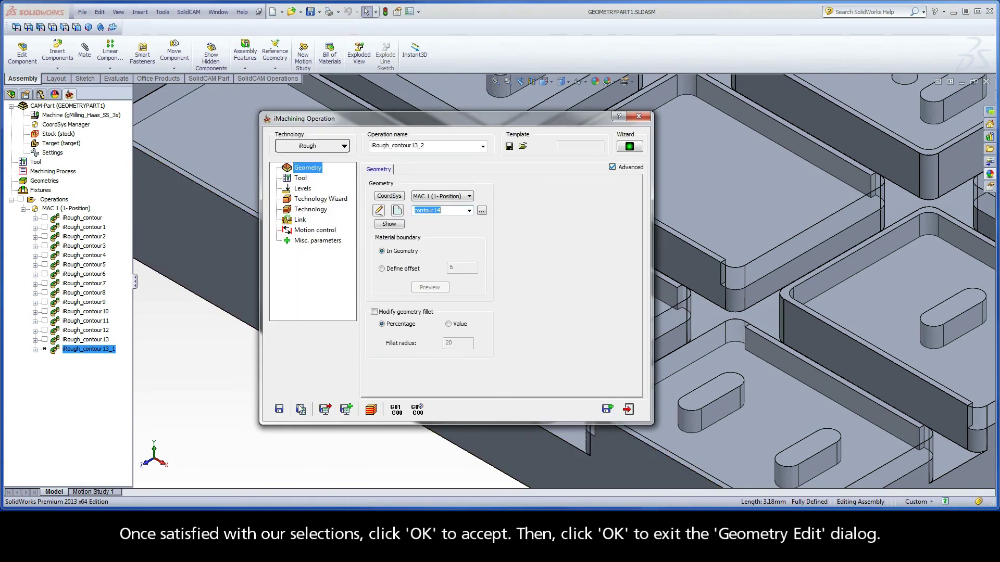
click(301, 410)
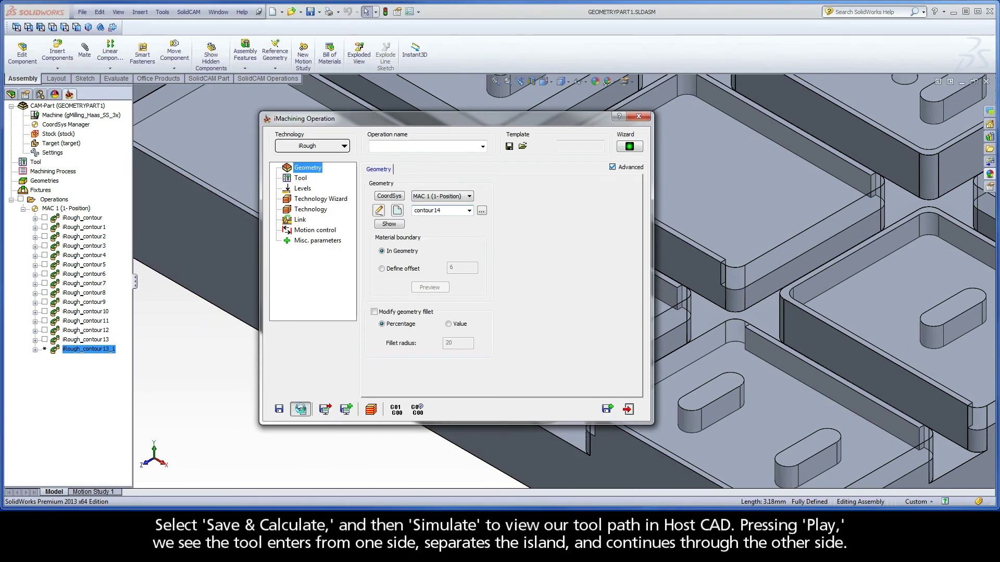
click(371, 409)
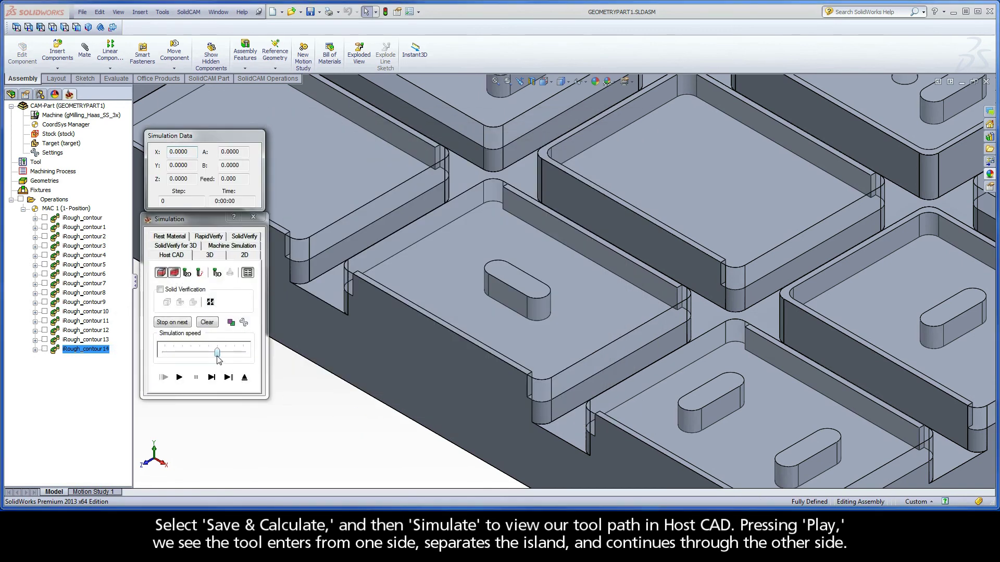
click(179, 377)
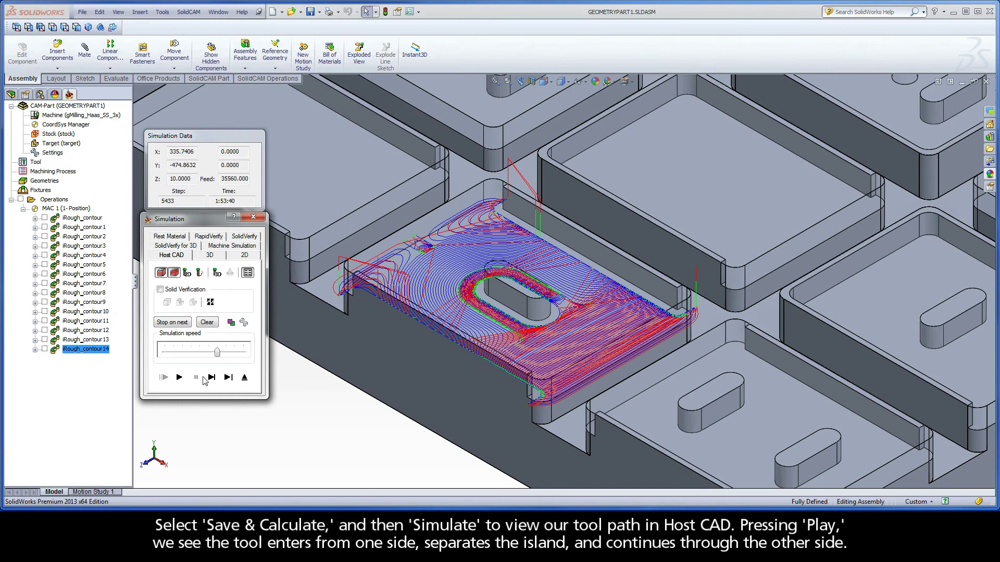
click(244, 379)
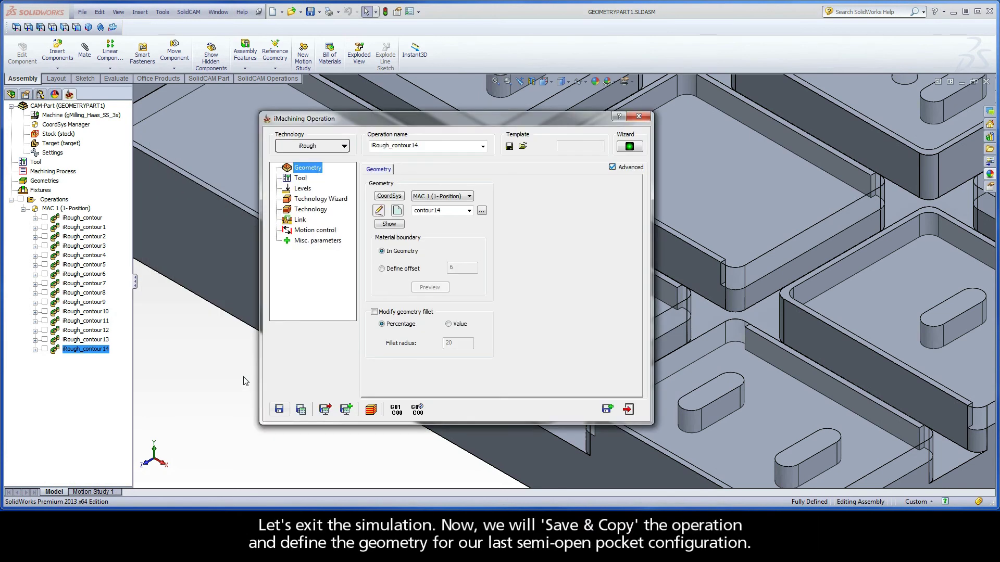
- Copy the operation as iRough_contour14_1, create new geometry contour15, and bring the two-island pocket into view
click(603, 411)
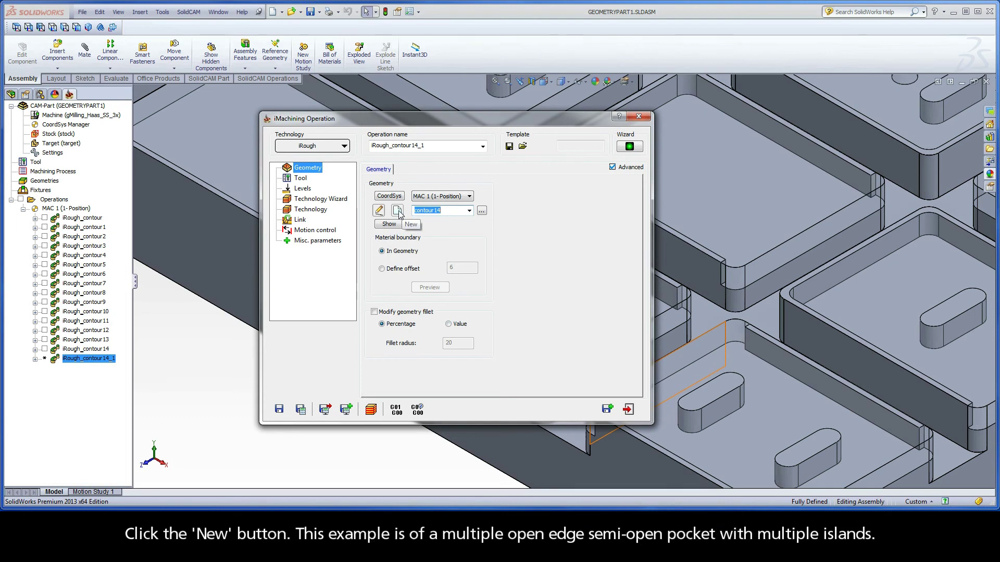
click(398, 211)
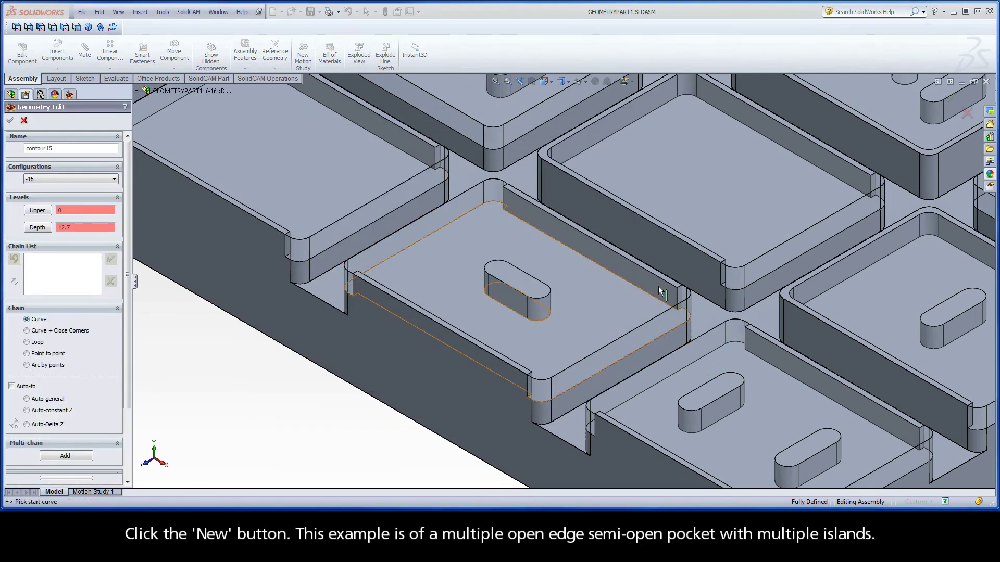
ctrl+middle_drag(758, 336, 523, 181)
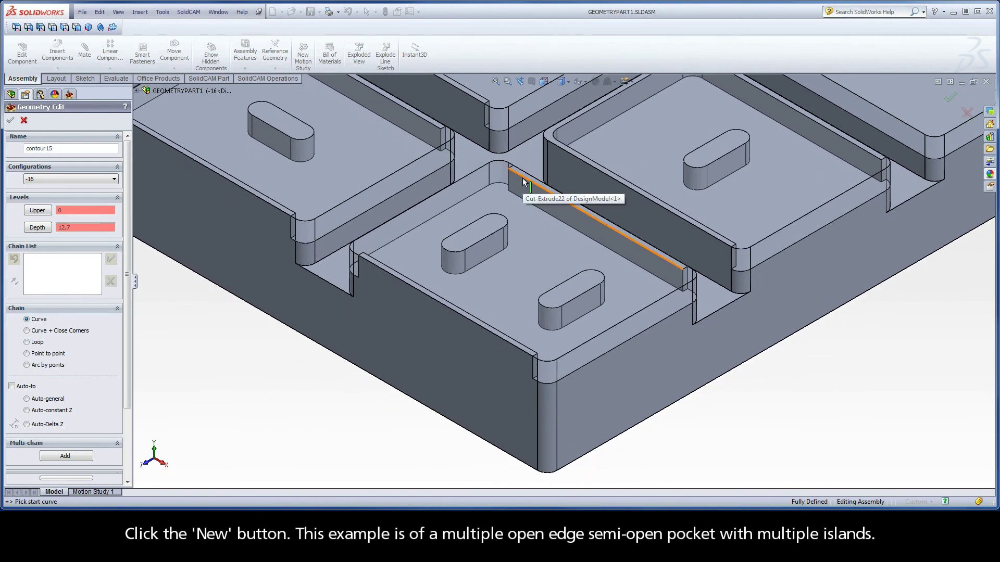
- Chain the pocket's lower contour, the first island and the second island at constant Z
click(664, 284)
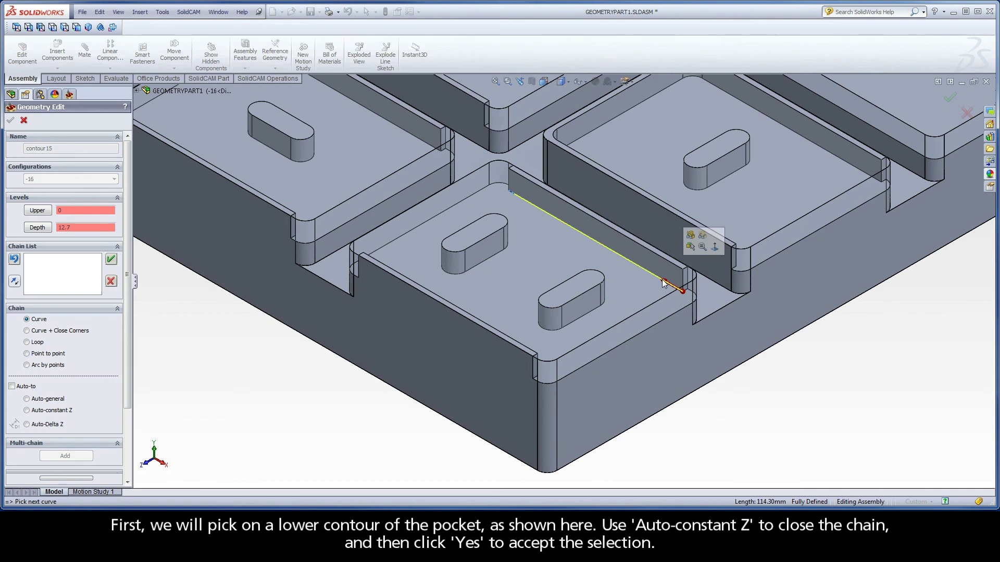
click(26, 410)
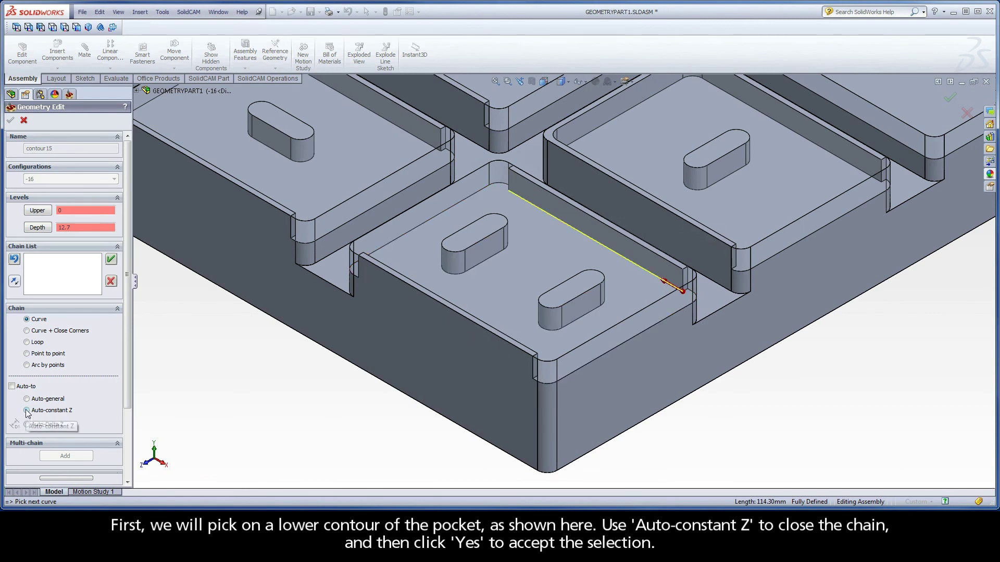
click(403, 264)
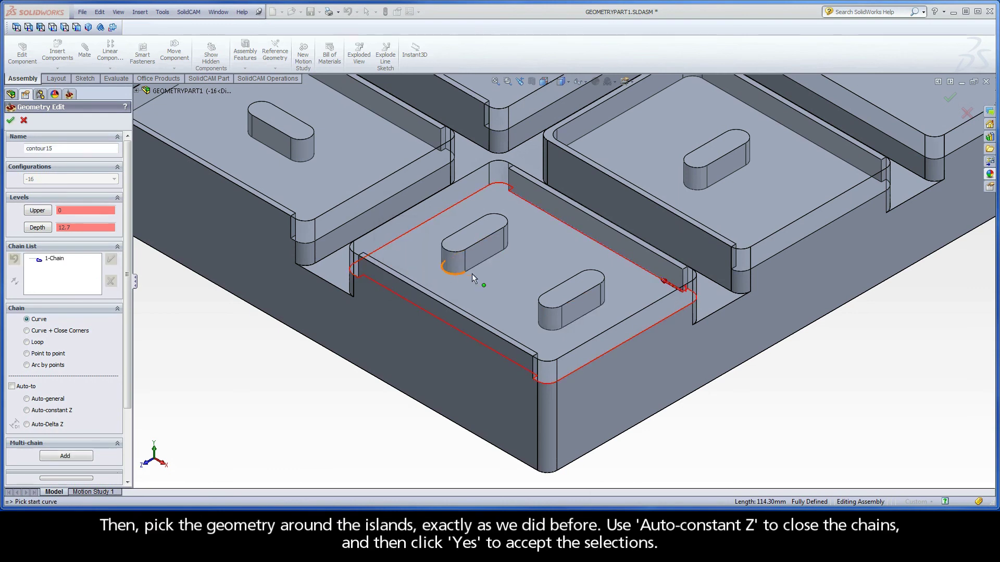
click(496, 254)
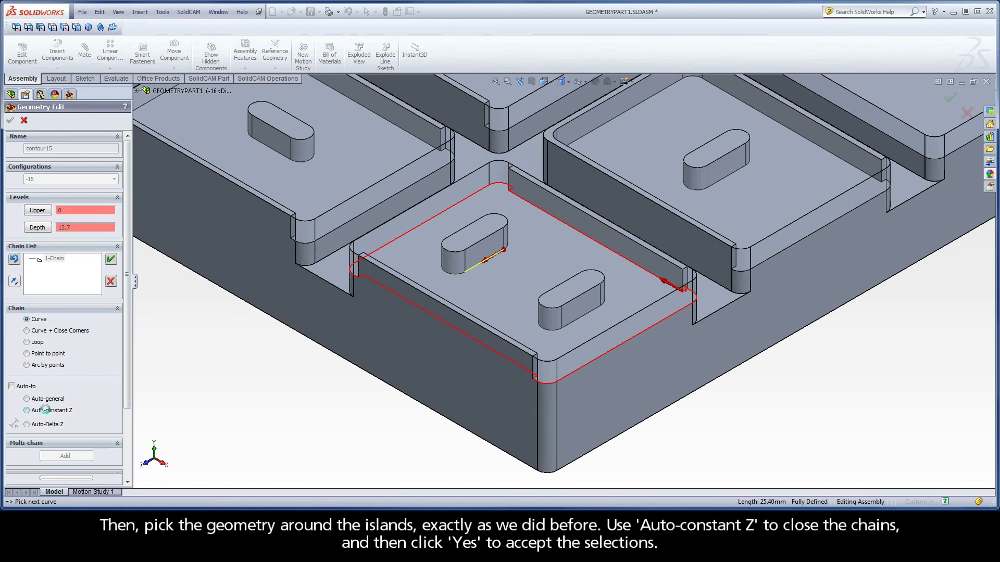
click(48, 412)
click(404, 264)
click(599, 307)
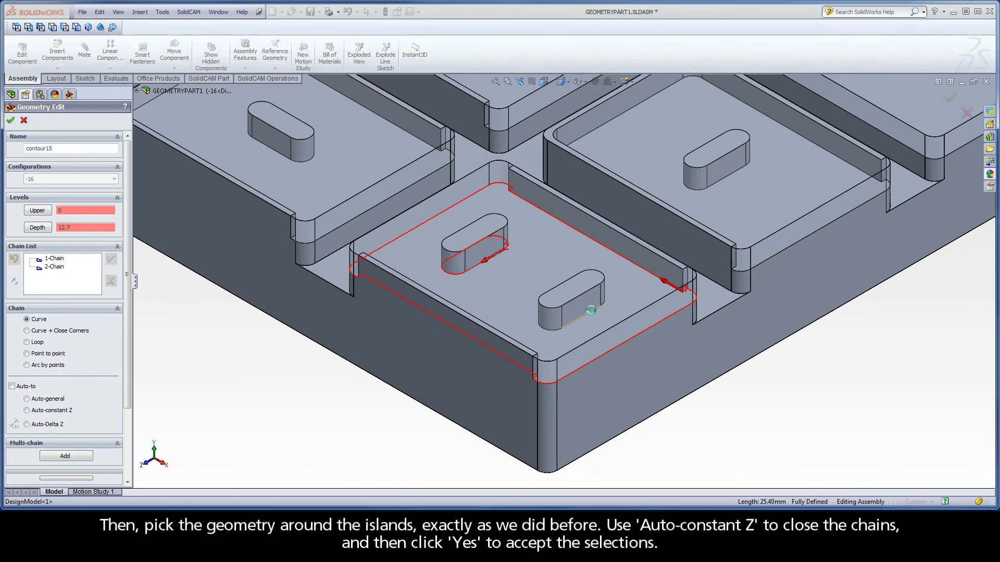
click(57, 410)
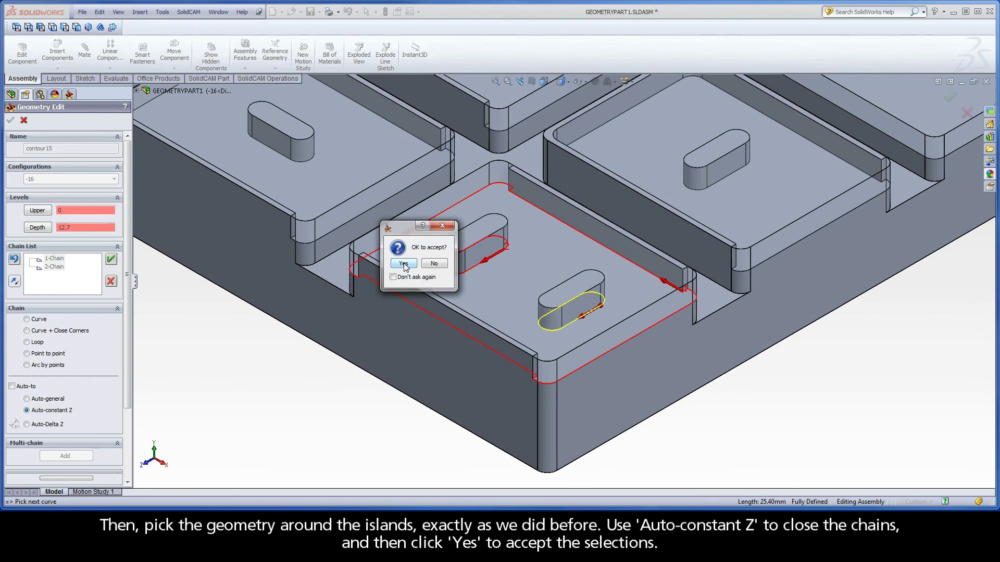
click(404, 264)
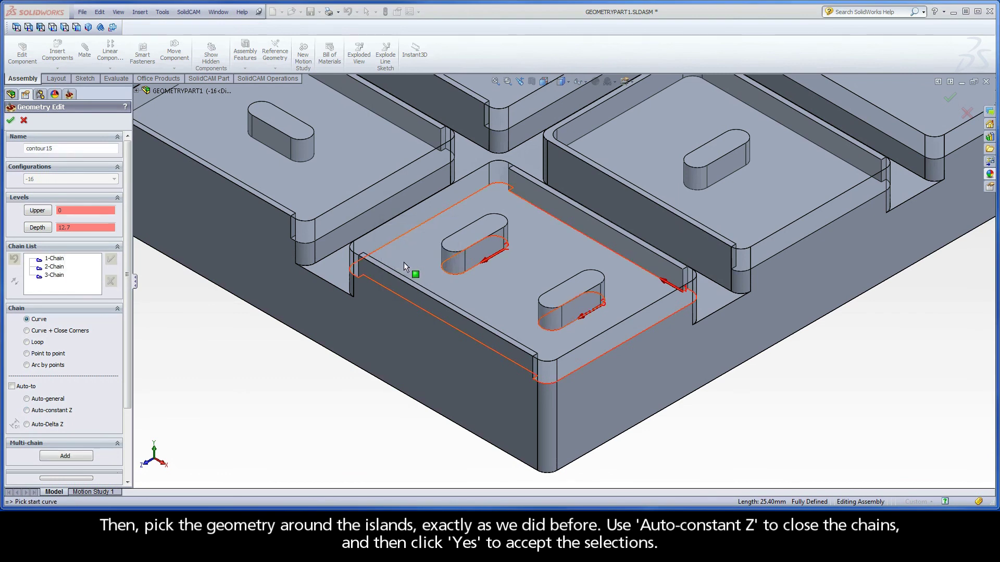
- Mark all of 1-Chain as open, then set its two long sides and two corner edges as walls
right_click(57, 259)
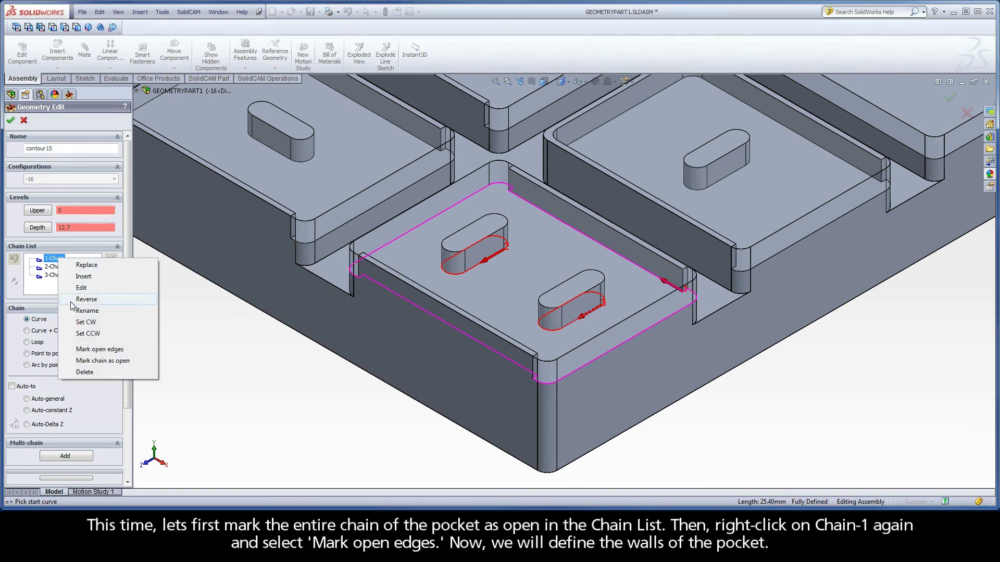
click(107, 361)
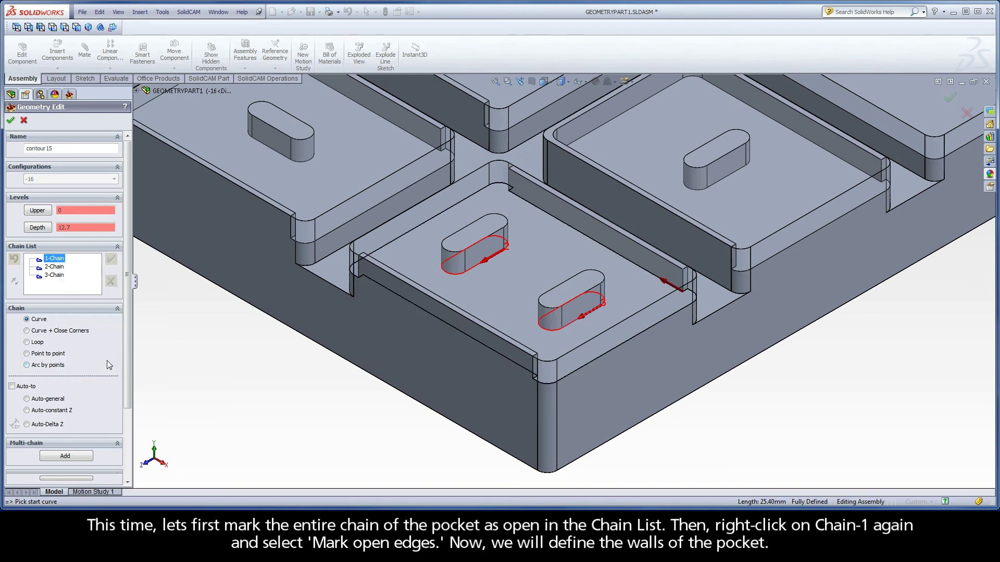
right_click(53, 260)
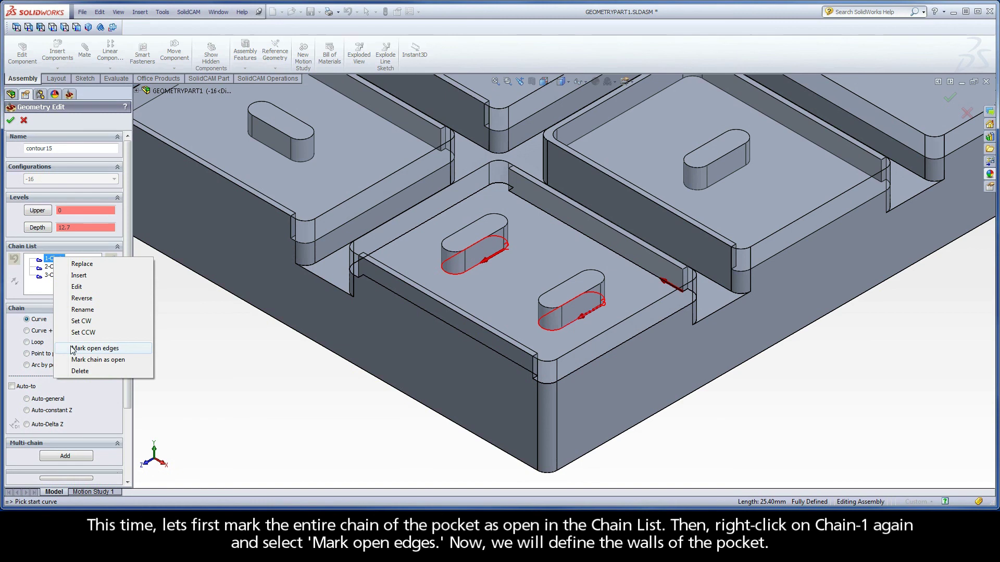
click(109, 349)
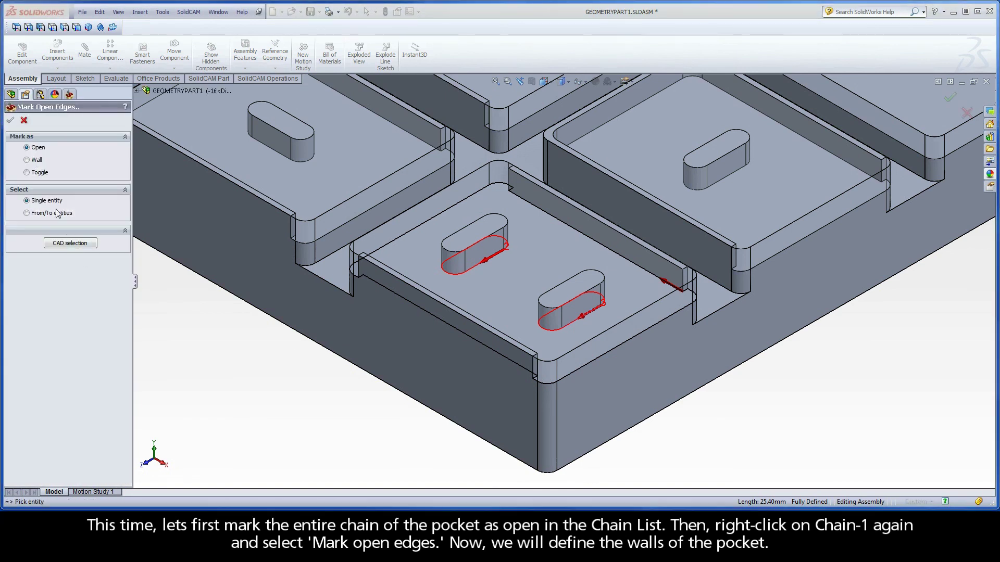
click(27, 161)
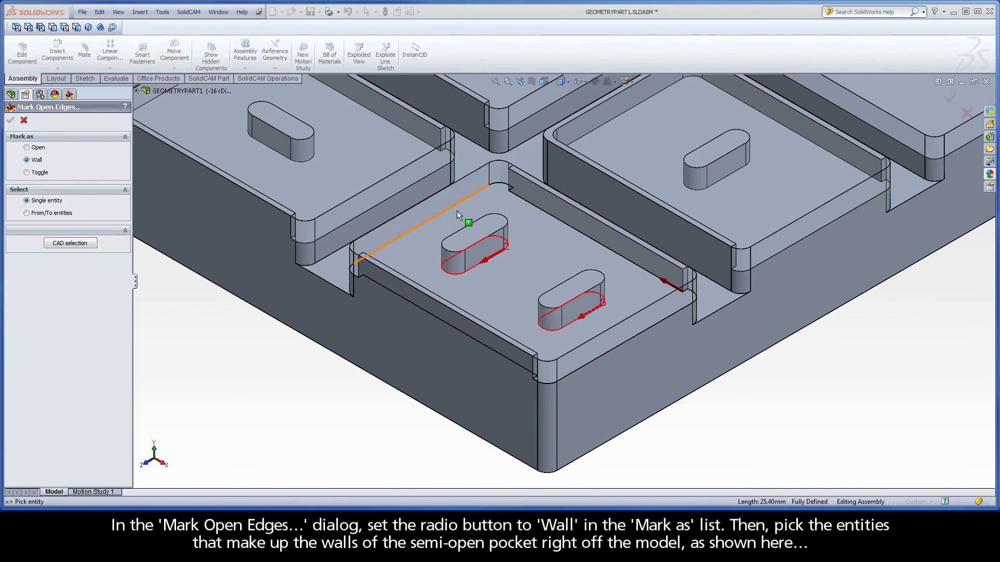
click(516, 198)
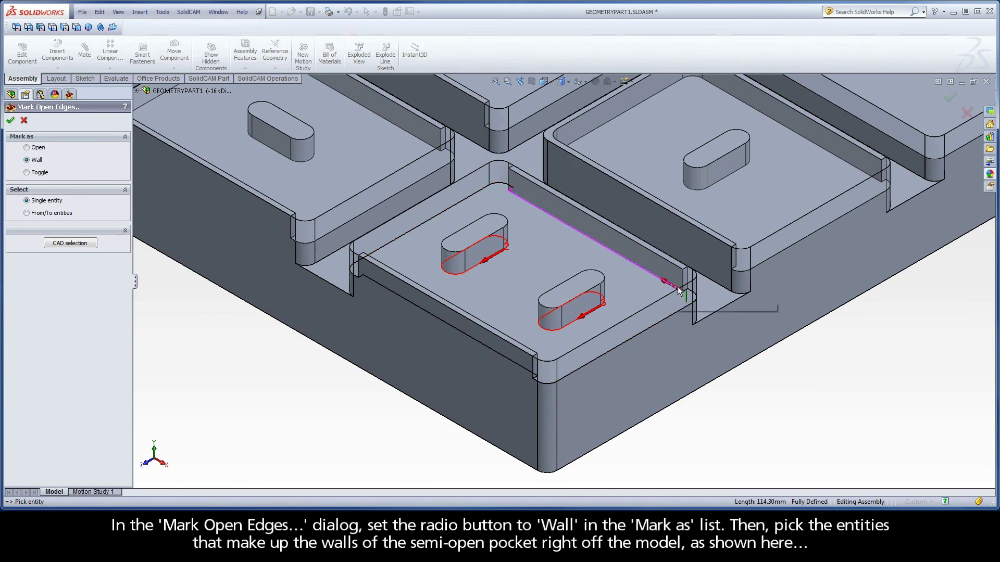
click(536, 380)
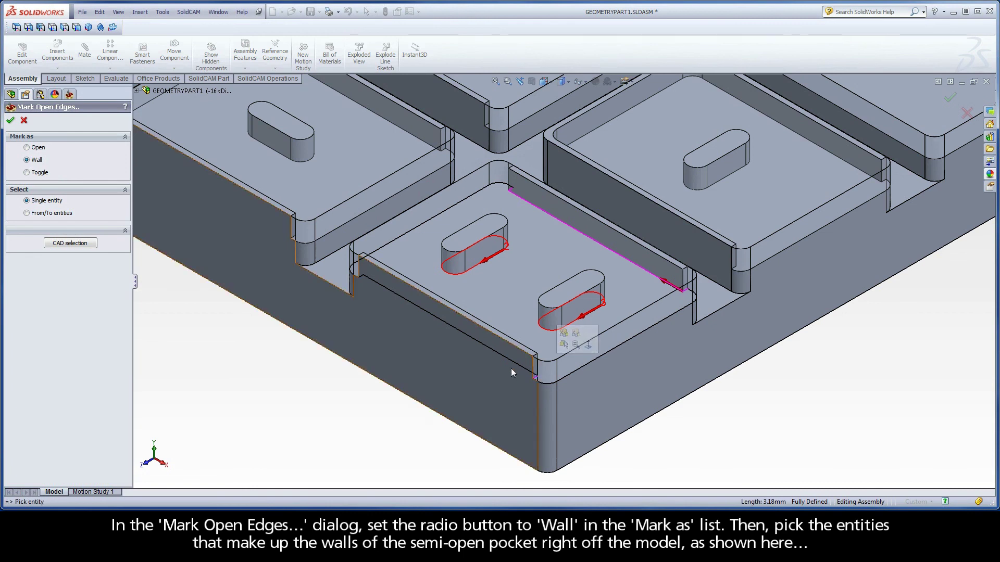
click(446, 326)
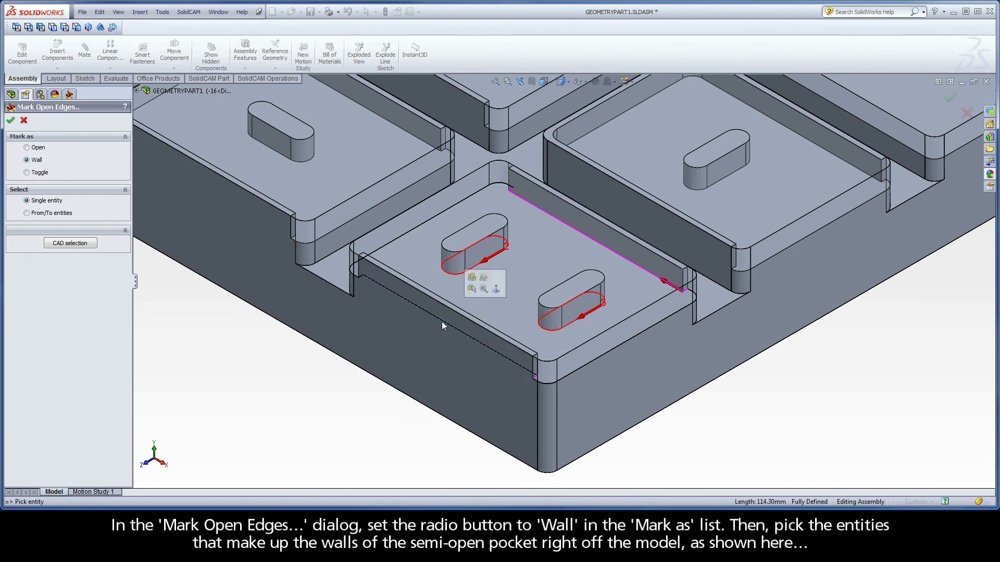
click(361, 277)
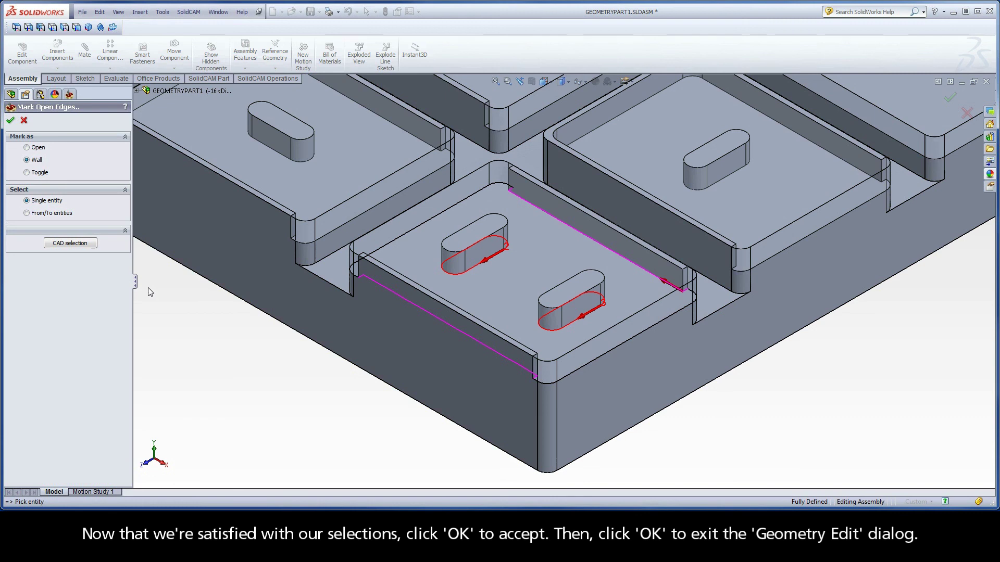
click(11, 120)
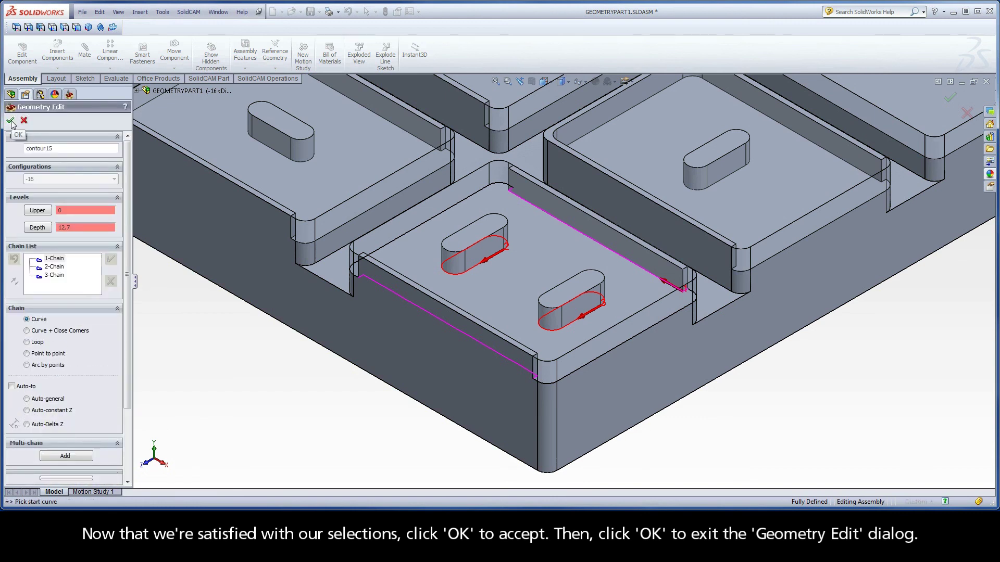
- Accept contour15, calculate iRough_contour15, and play its toolpath clearing around both islands
click(11, 121)
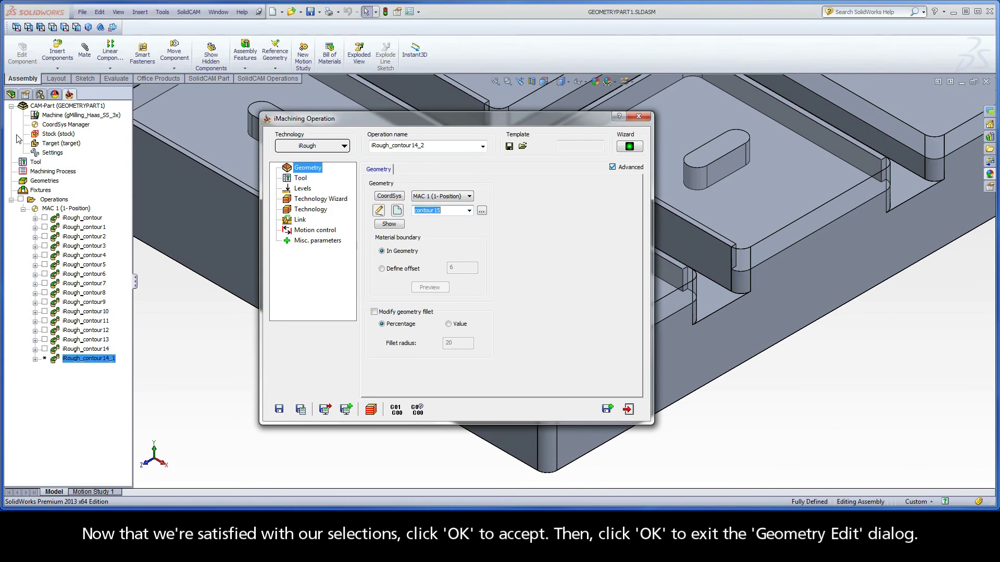
click(301, 410)
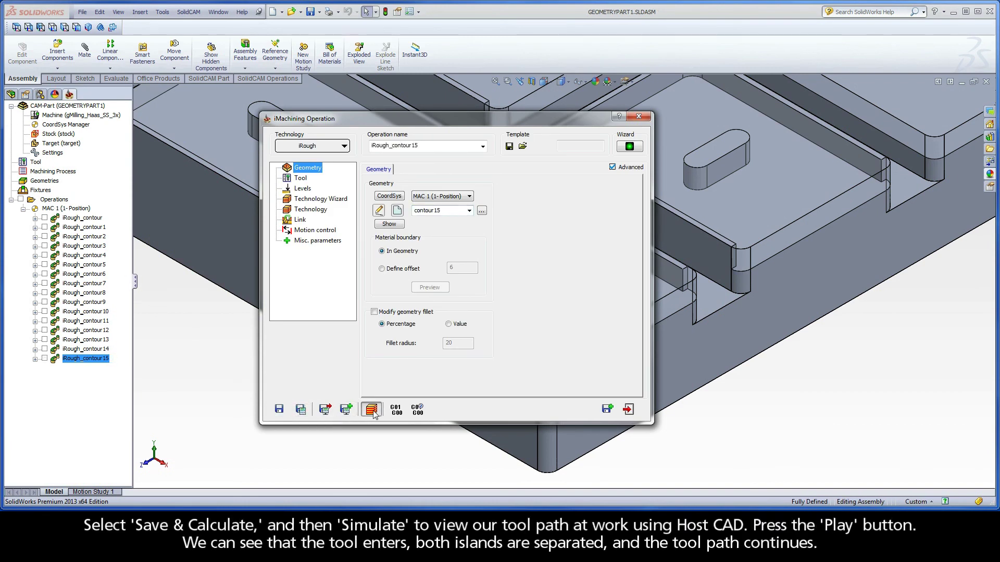
click(372, 410)
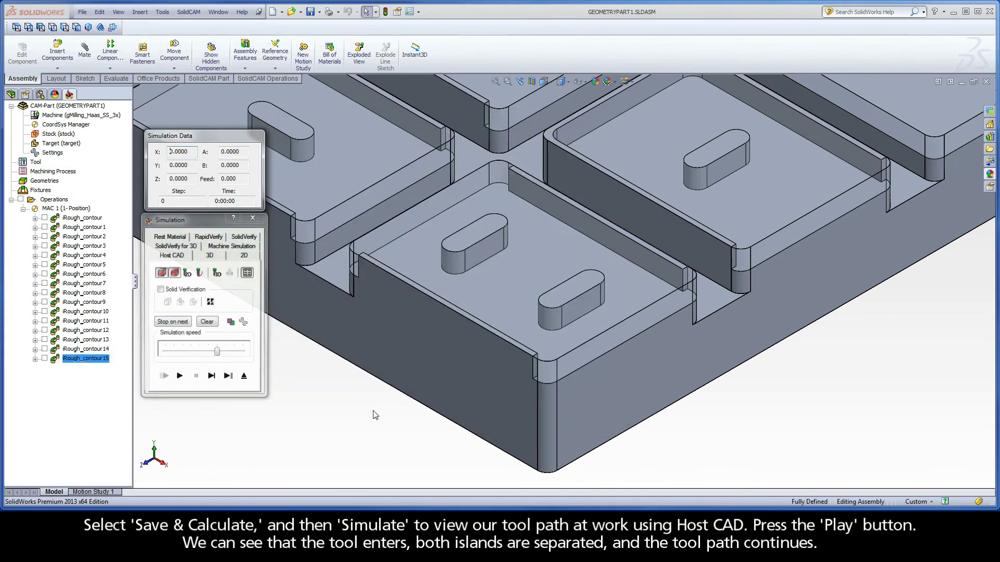
click(217, 352)
click(179, 377)
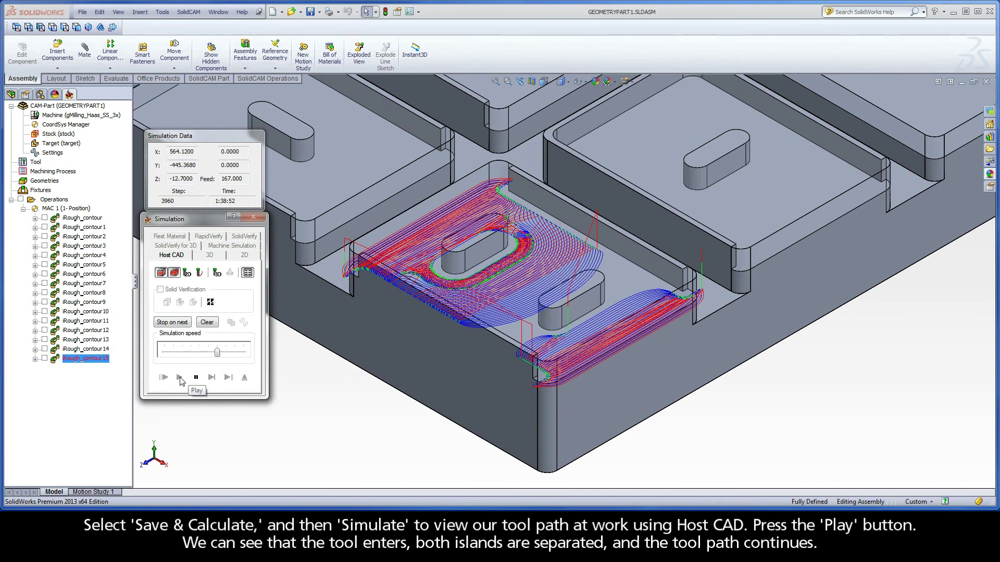